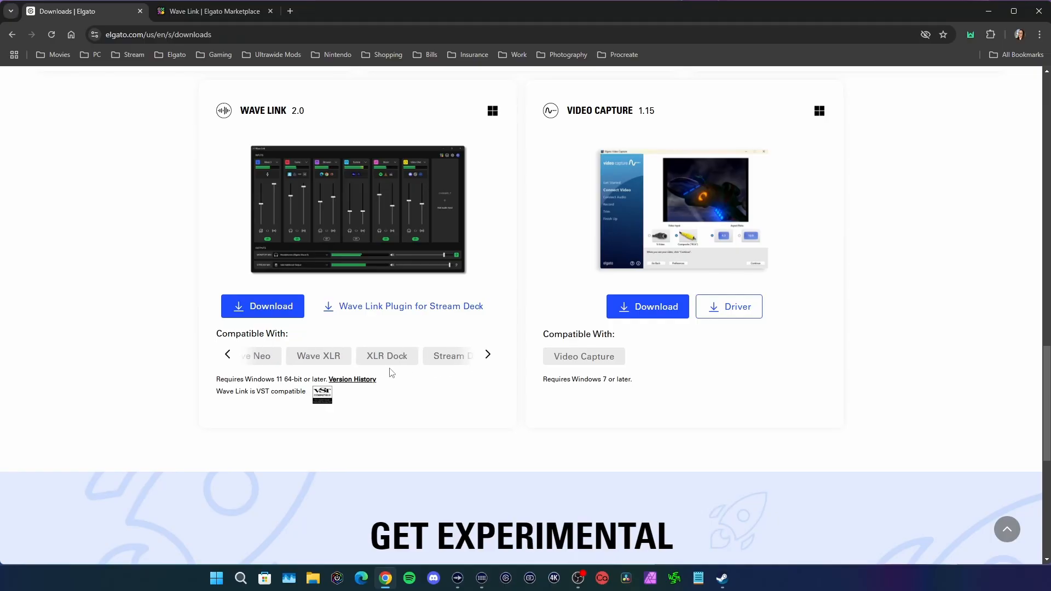
Step: Examine the Wave Link download entry with its compatible devices and the Stream Deck entry on the Elgato downloads page
{"action": "left_click", "coordinate": [489, 356]}
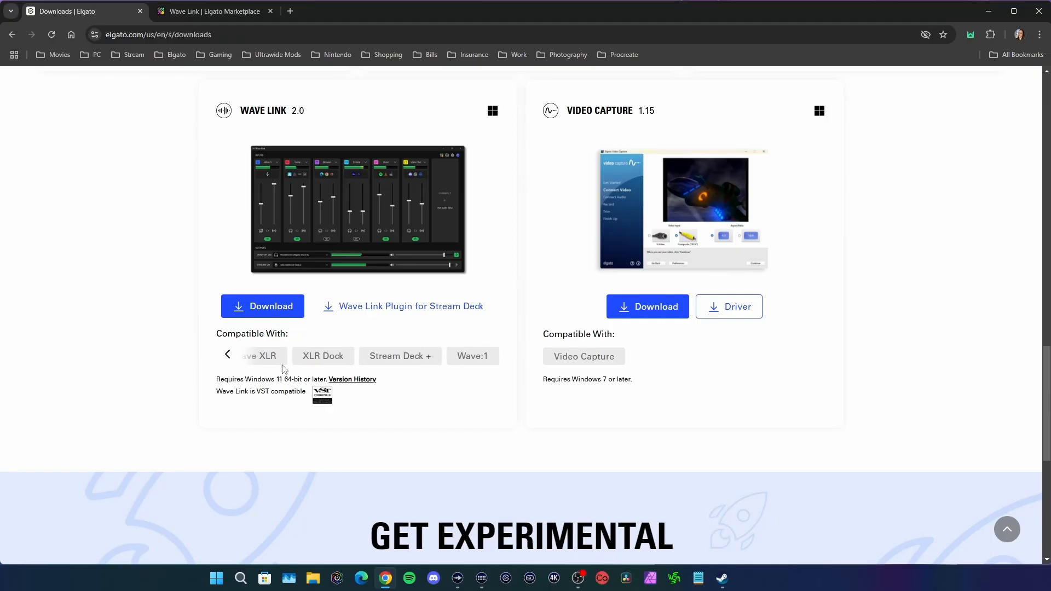
{"action": "left_click", "coordinate": [228, 356]}
{"action": "left_click", "coordinate": [227, 356]}
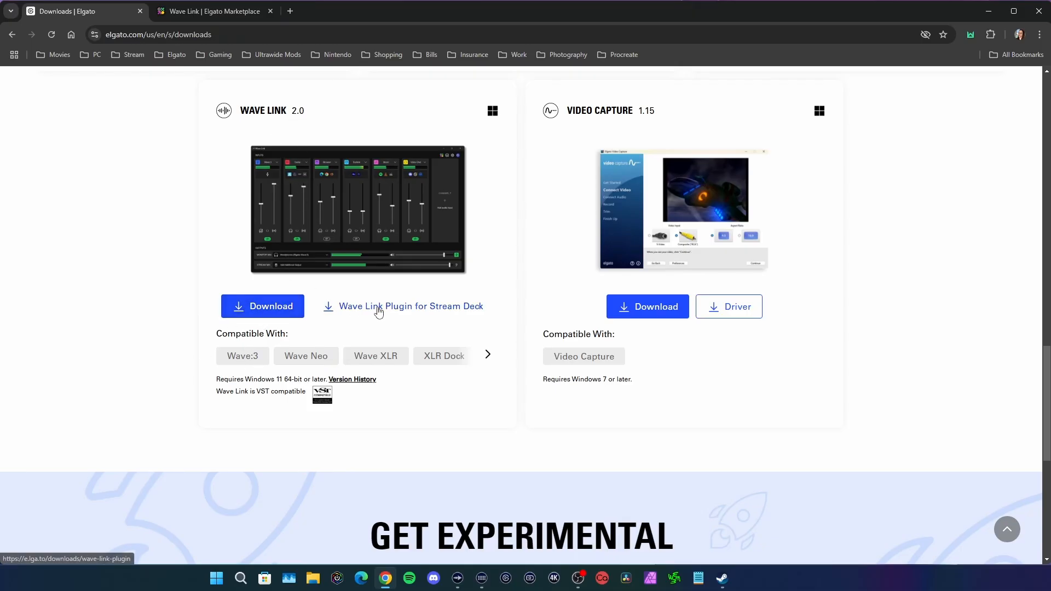
{"action": "scroll", "coordinate": [602, 356], "scroll_direction": "up", "scroll_amount": 10}
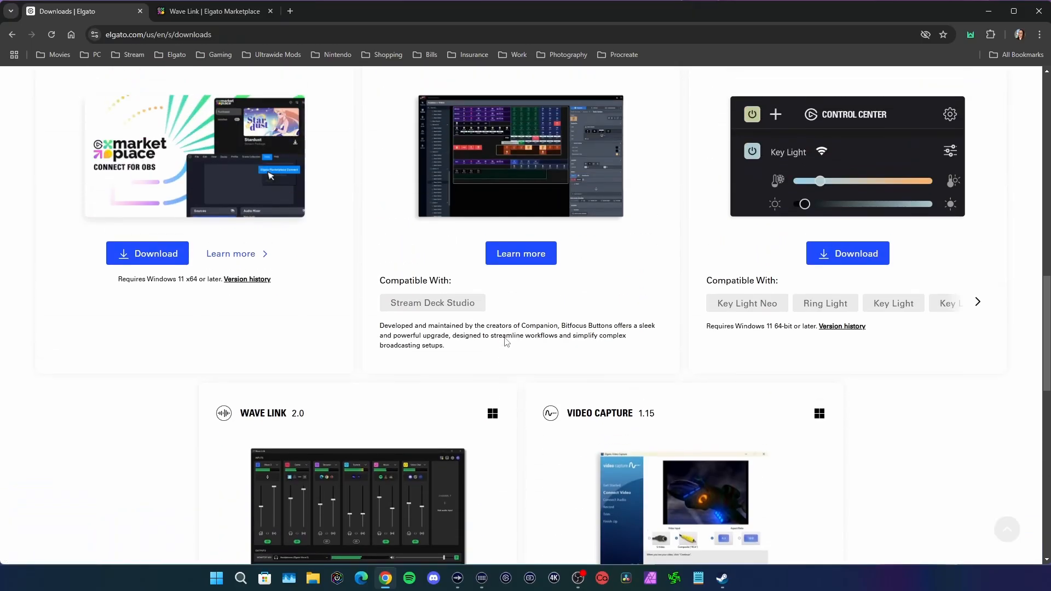
{"action": "scroll", "coordinate": [679, 379], "scroll_direction": "up", "scroll_amount": 3}
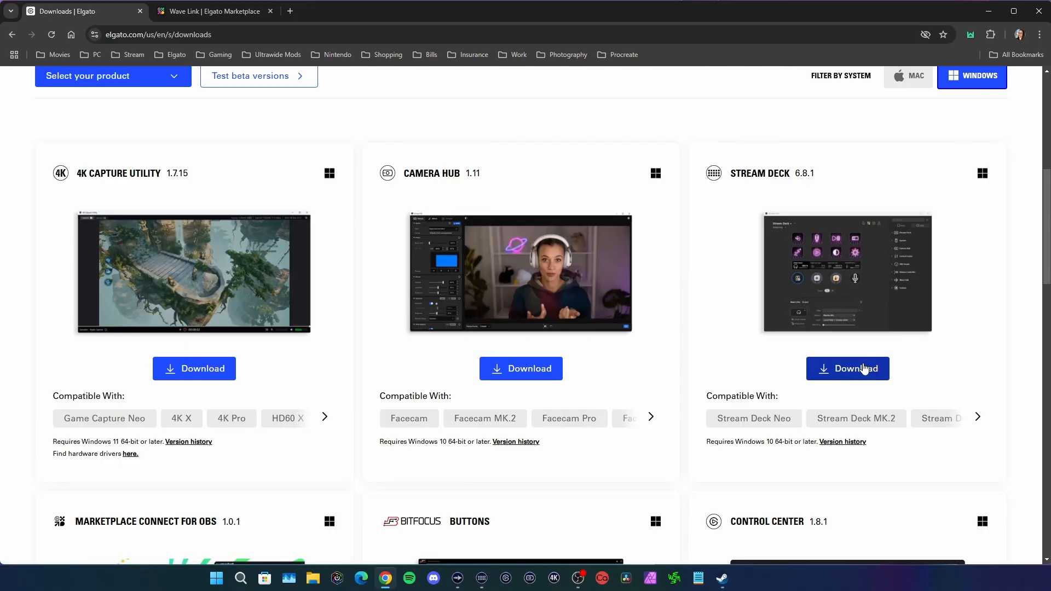
{"action": "scroll", "coordinate": [340, 352], "scroll_direction": "down", "scroll_amount": 10}
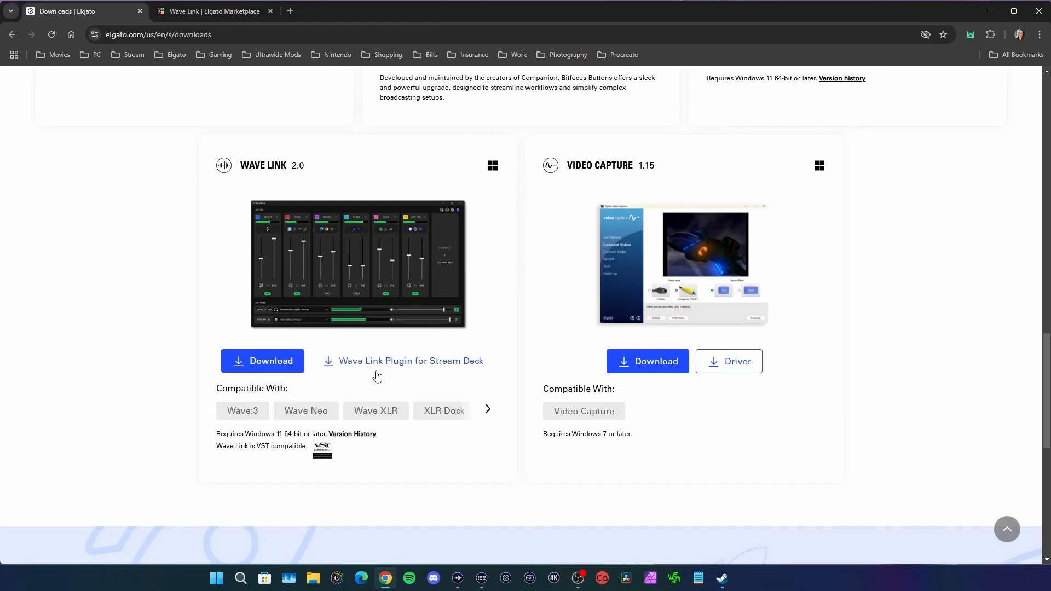
Step: View the Wave Link plugin page on Elgato Marketplace, switch to the Stream Deck app and minimize the browser
{"action": "left_click", "coordinate": [215, 12]}
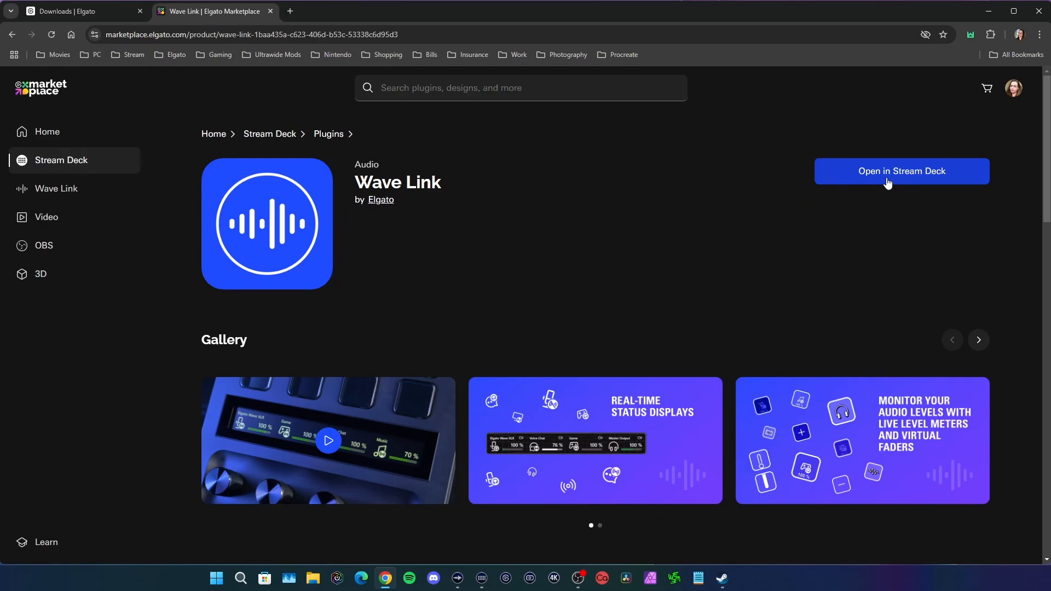
{"action": "left_click", "coordinate": [482, 576]}
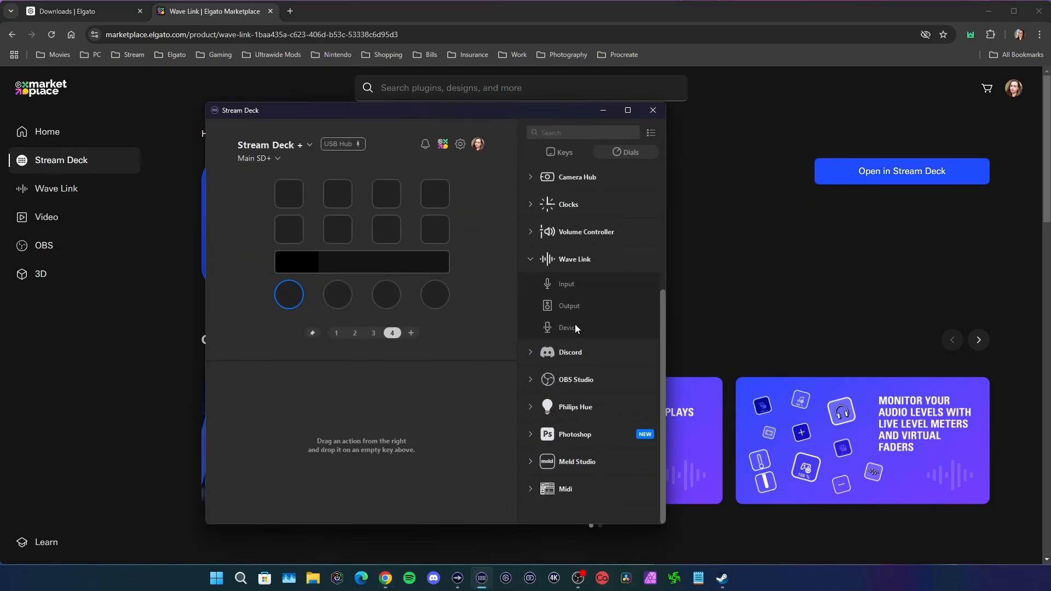
{"action": "left_click", "coordinate": [988, 10]}
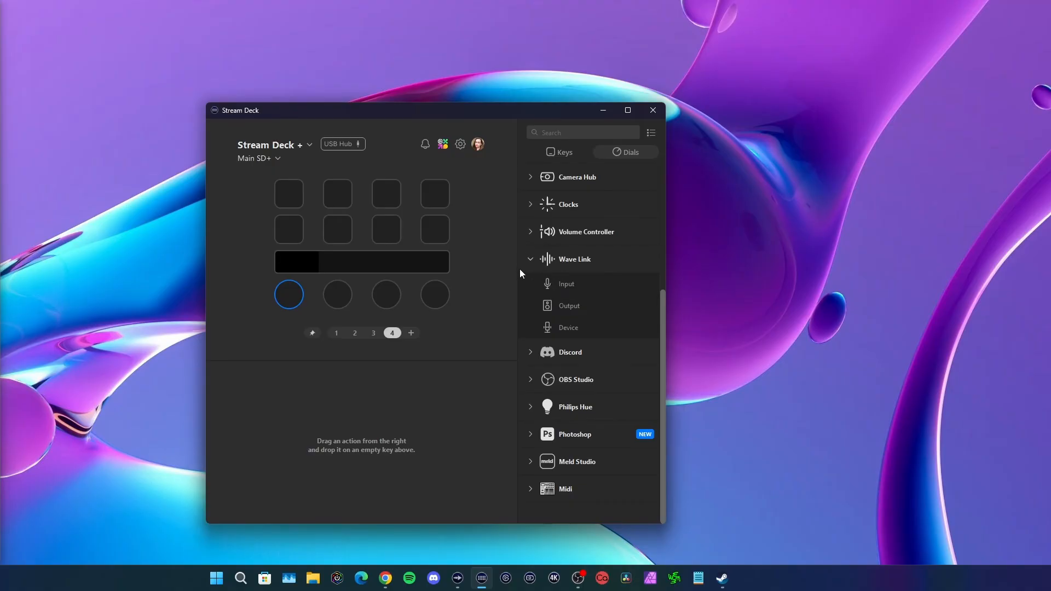
Step: Assign a Wave Link Input action to the first key of the upper row, with type Add, input Voice Chat and a color icon
{"action": "left_click_drag", "start_coordinate": [548, 285], "coordinate": [290, 197]}
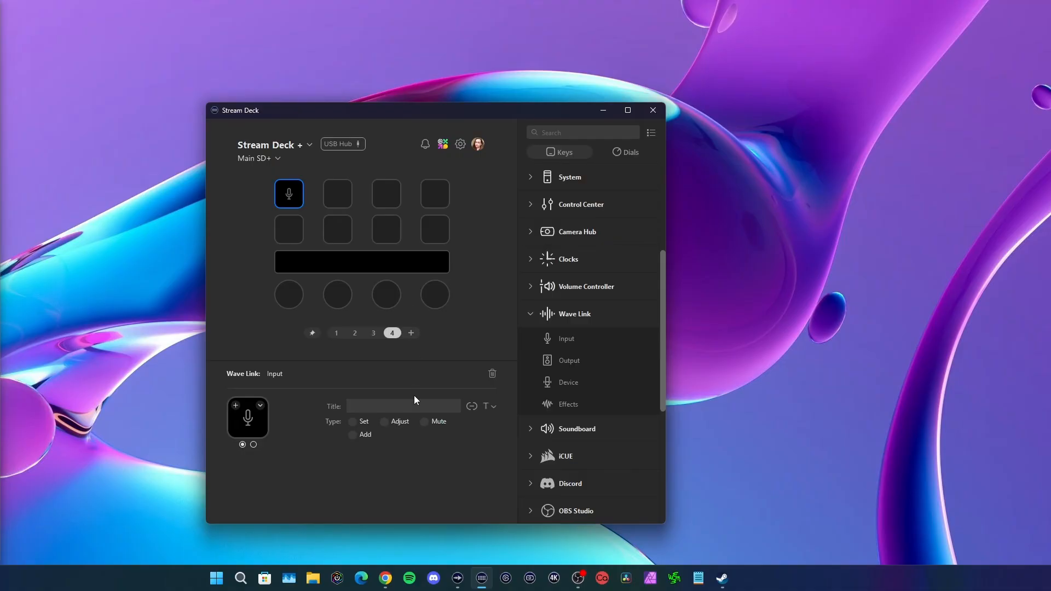
{"action": "left_click", "coordinate": [353, 437]}
{"action": "left_click", "coordinate": [370, 454]}
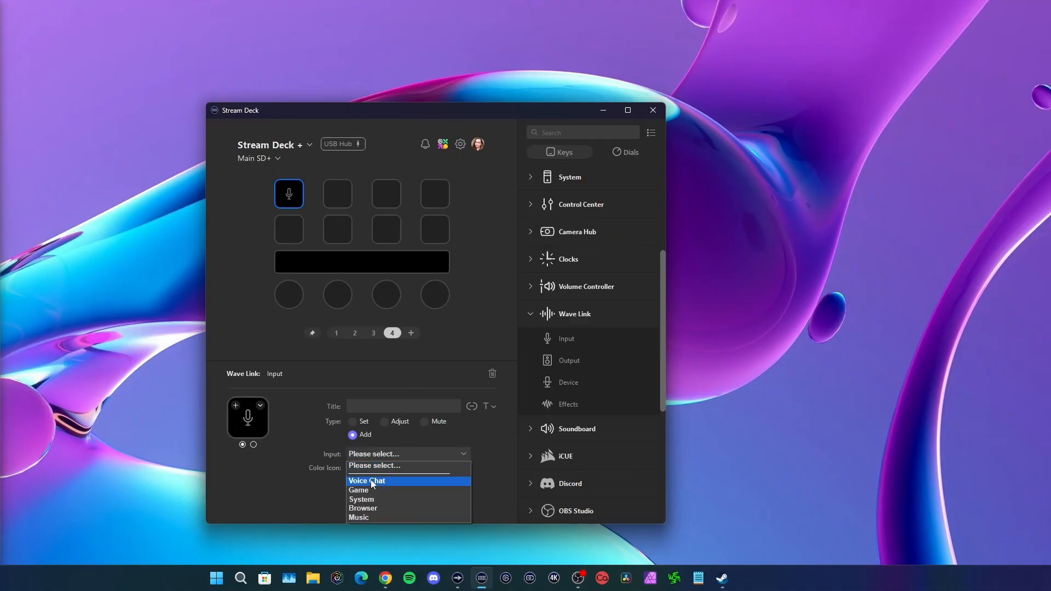
{"action": "left_click", "coordinate": [372, 481]}
{"action": "left_click", "coordinate": [351, 470]}
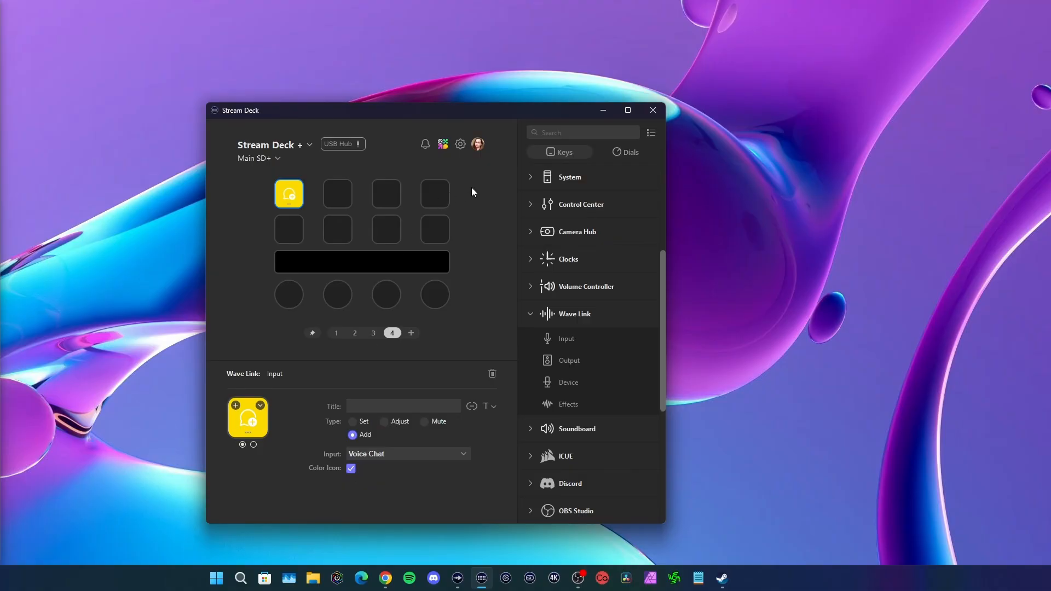
Step: Place a second Wave Link Input action on the second key, and switch the Voice Chat key's color icon off and back on
{"action": "left_click_drag", "start_coordinate": [544, 342], "coordinate": [333, 201]}
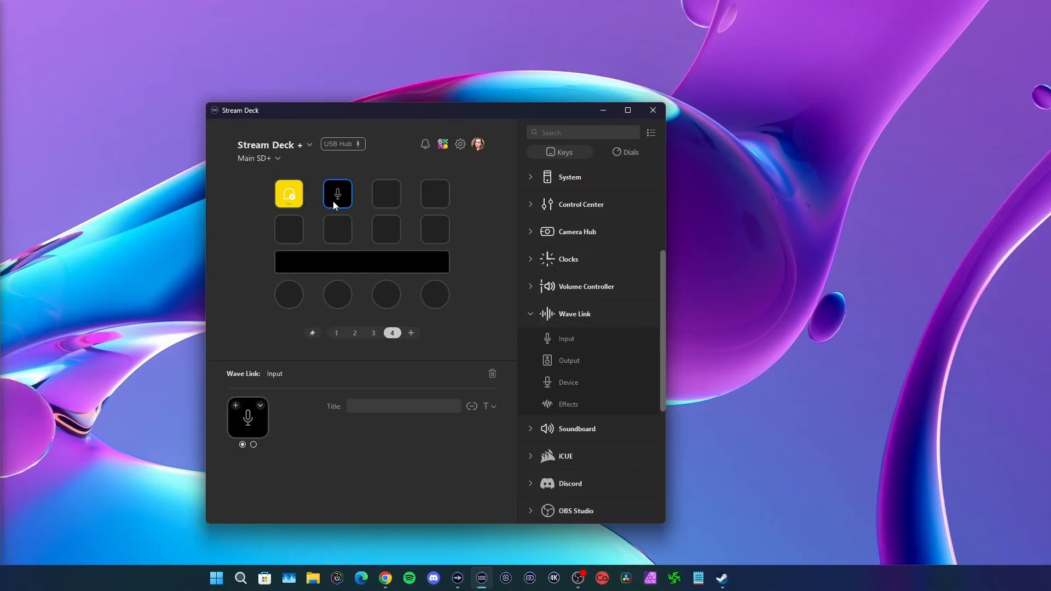
{"action": "left_click", "coordinate": [289, 194]}
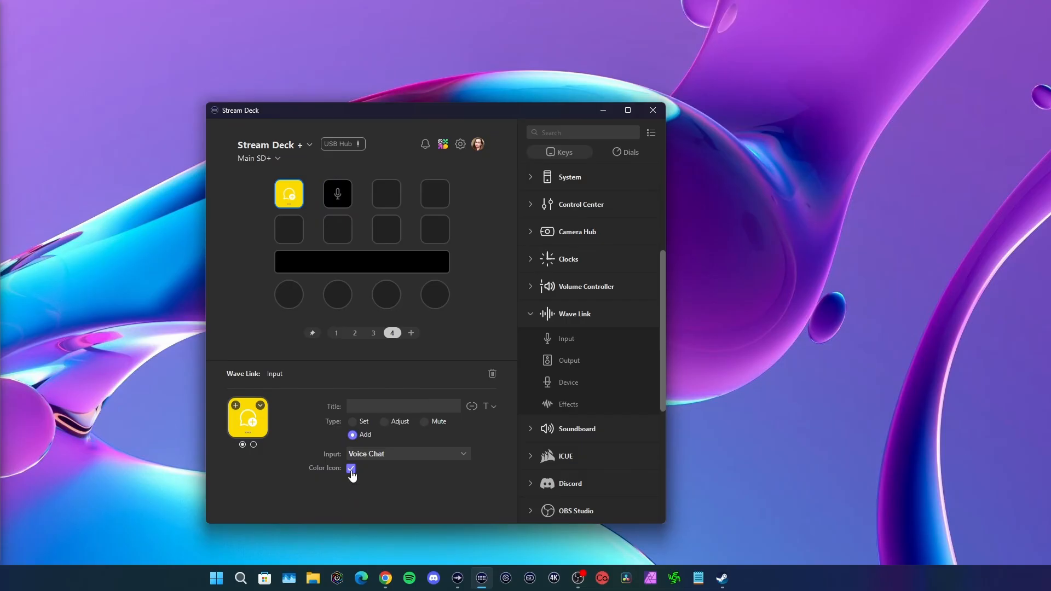
{"action": "left_click", "coordinate": [351, 469]}
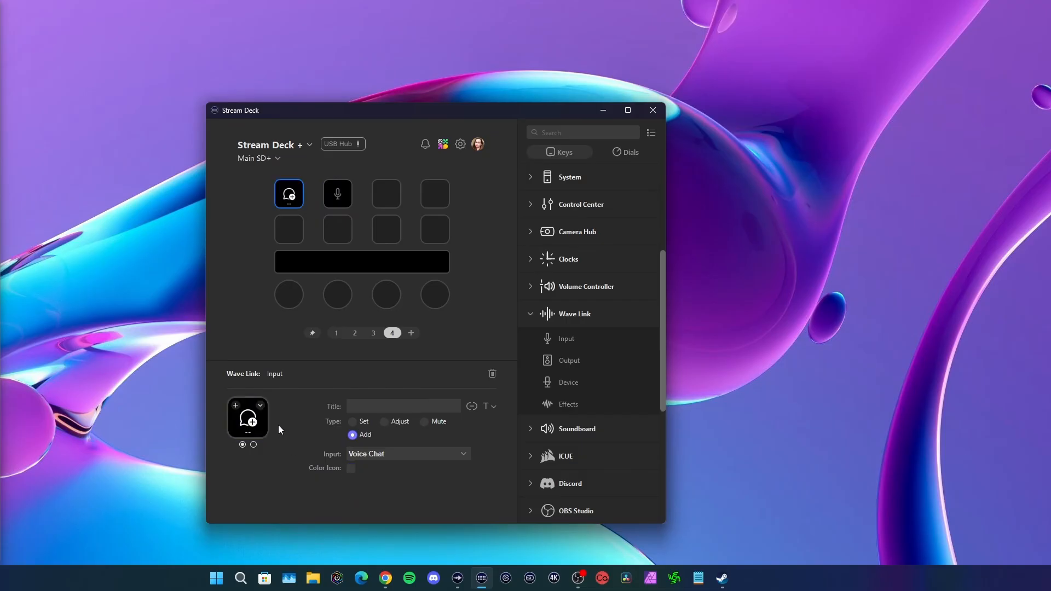
{"action": "left_click", "coordinate": [250, 434]}
{"action": "left_click", "coordinate": [344, 494]}
{"action": "left_click", "coordinate": [351, 469]}
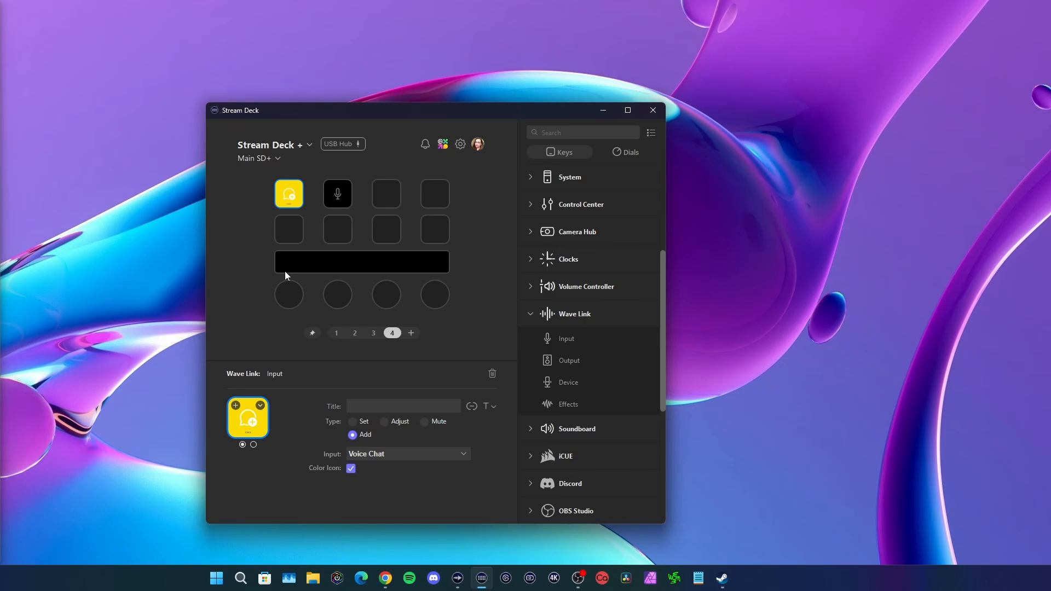
Step: Configure the second key's Wave Link Input action with type Add, input Game and a color icon
{"action": "left_click", "coordinate": [333, 203]}
{"action": "left_click", "coordinate": [354, 438]}
{"action": "left_click", "coordinate": [356, 455]}
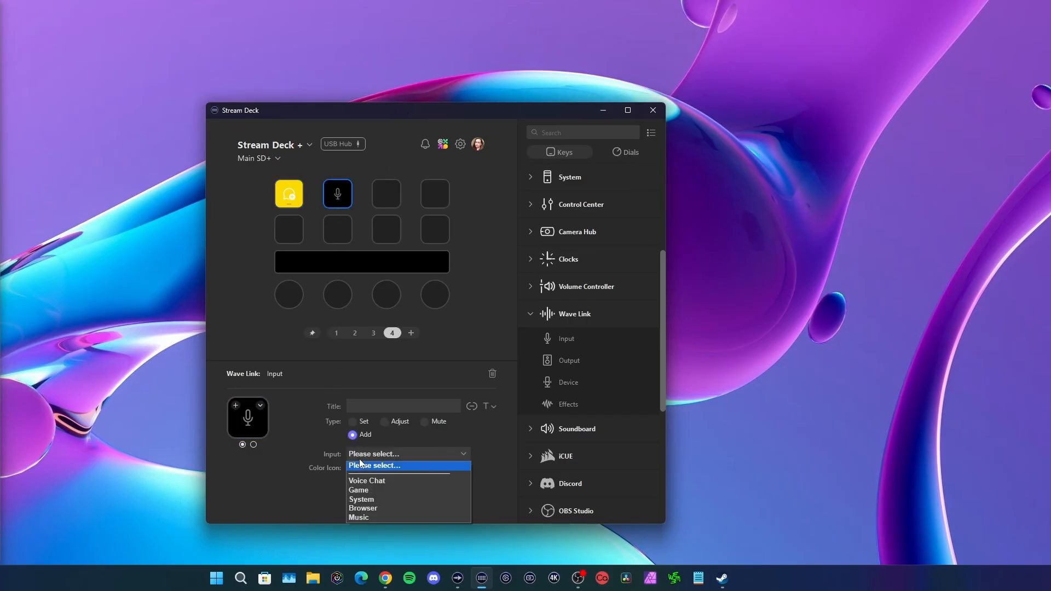
{"action": "left_click", "coordinate": [362, 490]}
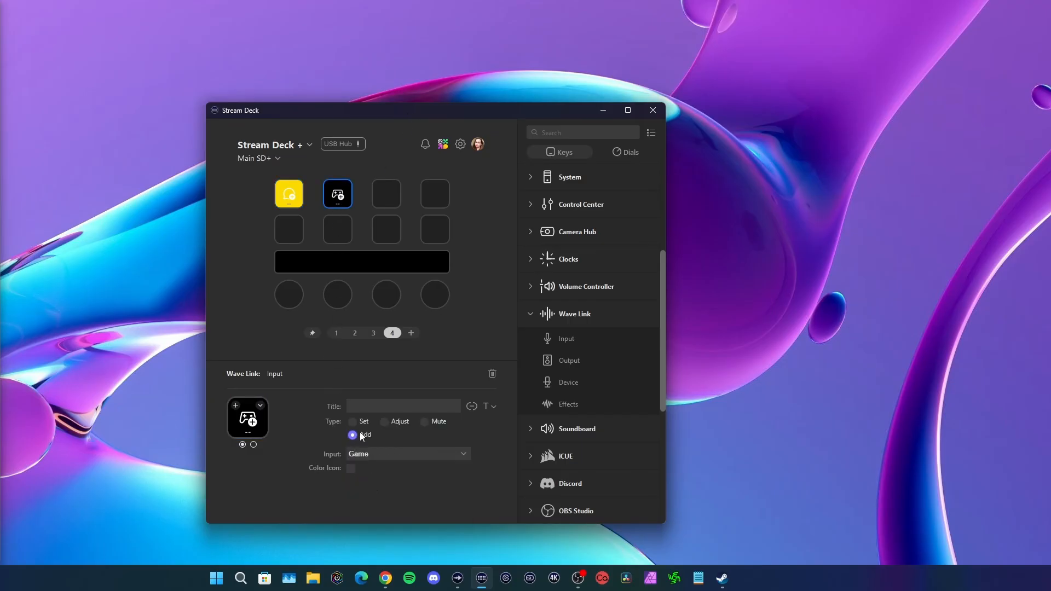
{"action": "left_click", "coordinate": [351, 468]}
Step: Assign a Wave Link Input action to the third key of the upper row, with type Add, input System and a color icon
{"action": "left_click", "coordinate": [378, 199]}
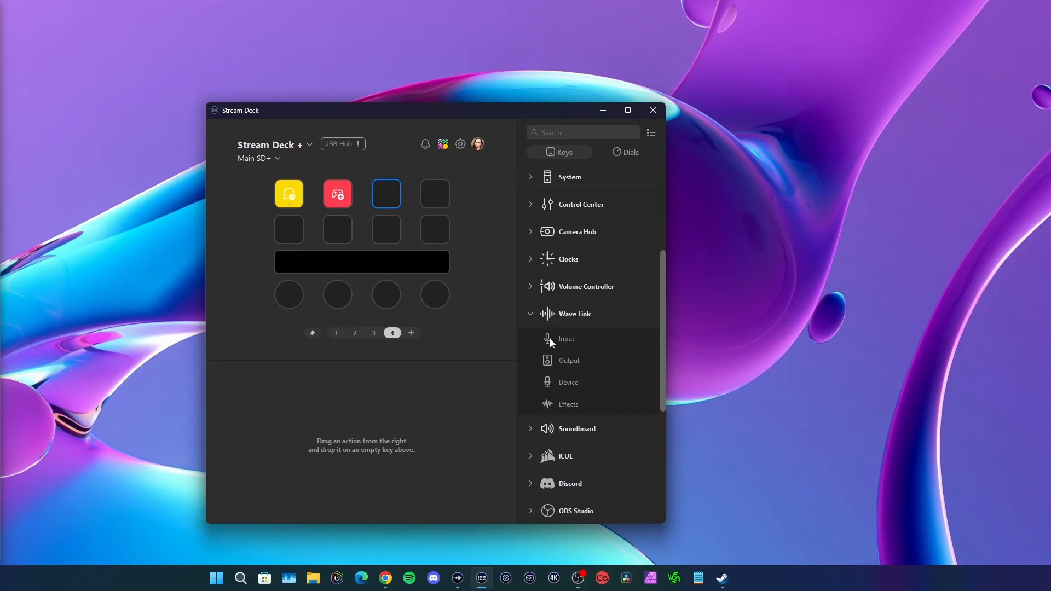
{"action": "left_click_drag", "start_coordinate": [550, 338], "coordinate": [390, 205]}
{"action": "left_click", "coordinate": [352, 435]}
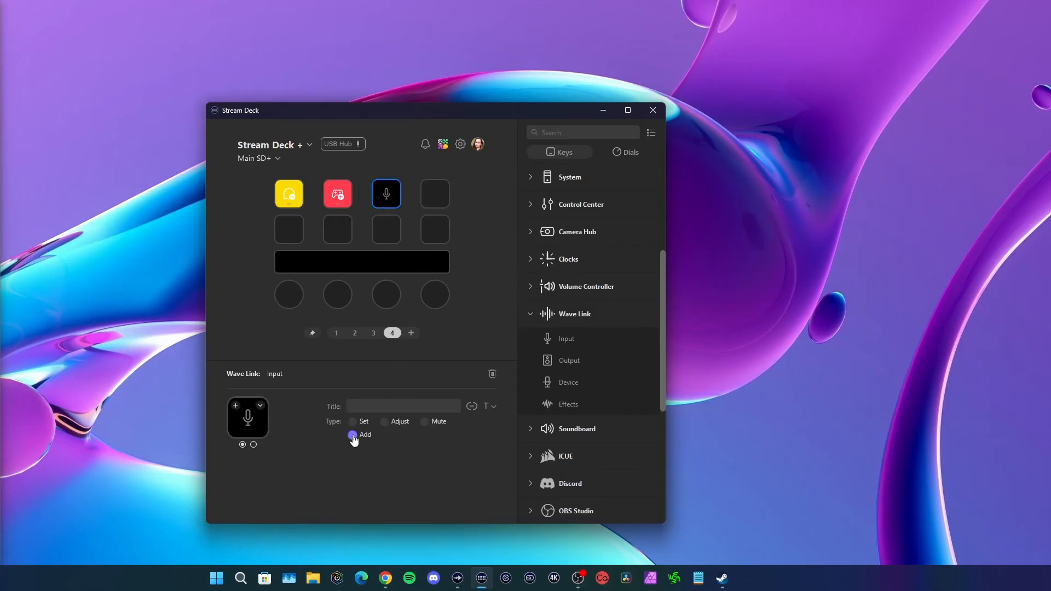
{"action": "left_click", "coordinate": [366, 458]}
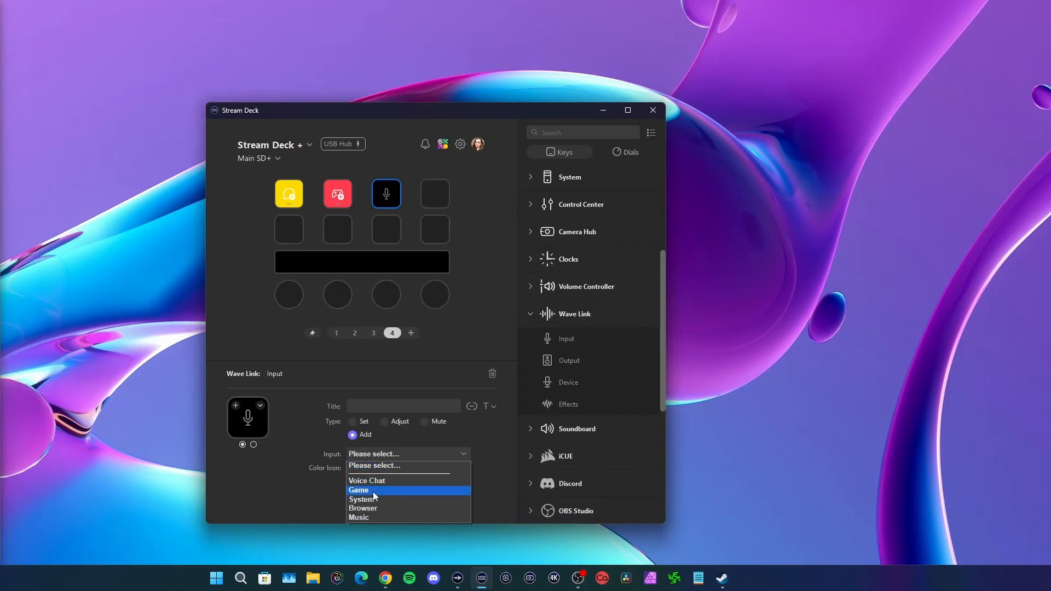
{"action": "left_click", "coordinate": [373, 499]}
{"action": "left_click", "coordinate": [351, 468]}
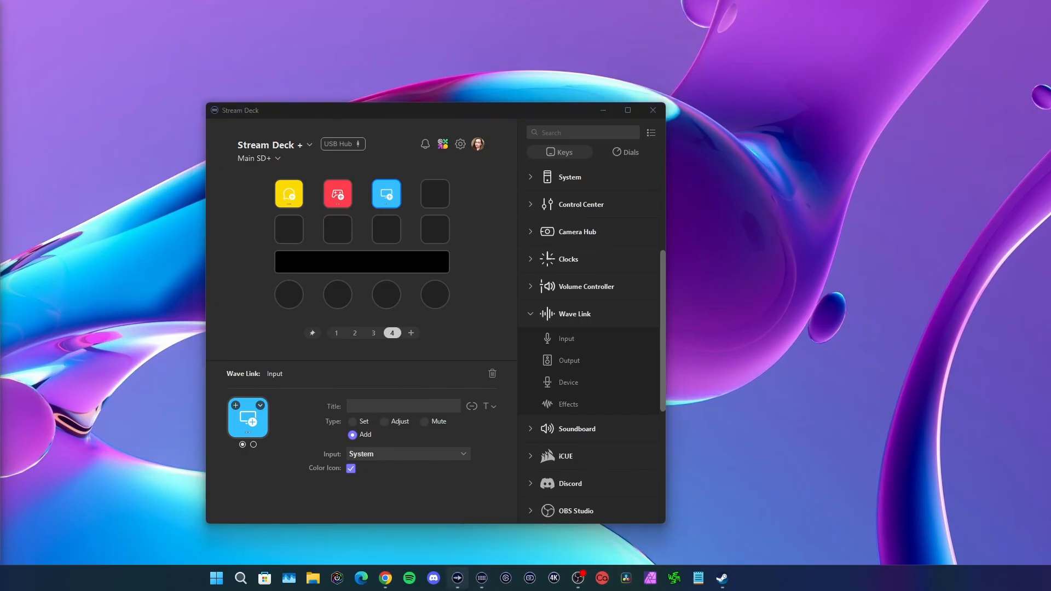
Step: Switch to Wave Link and view the audio inputs available for the empty seventh channel without adding one
{"action": "left_click", "coordinate": [462, 582]}
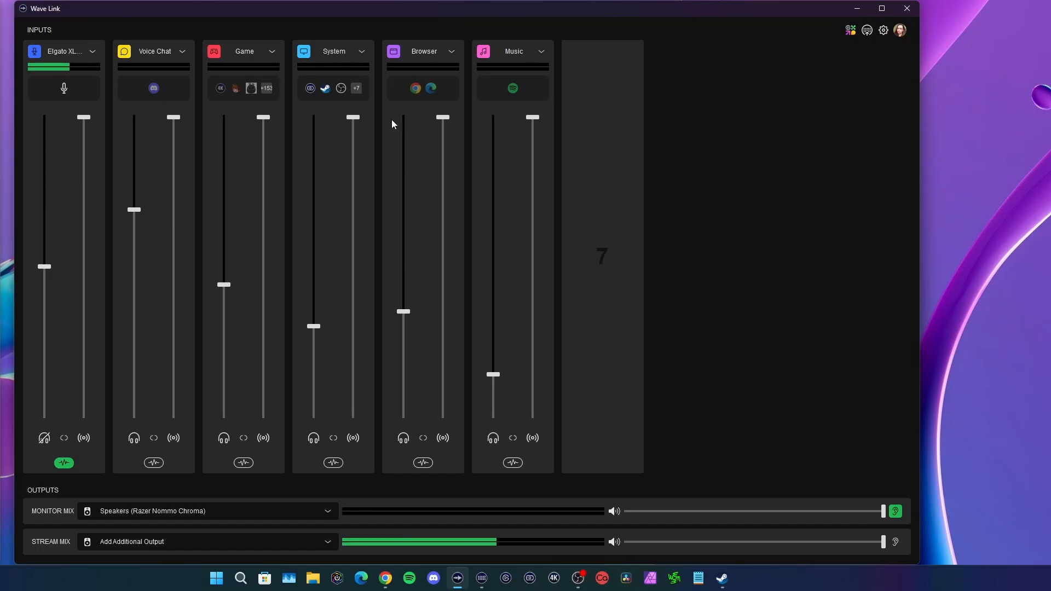
{"action": "left_click", "coordinate": [606, 258]}
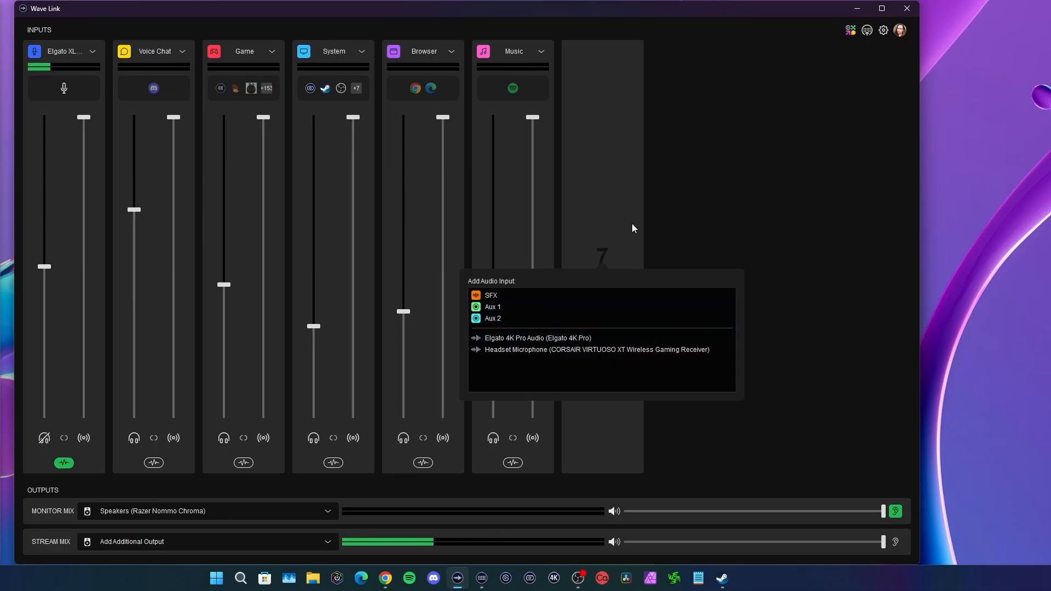
{"action": "left_click", "coordinate": [762, 202]}
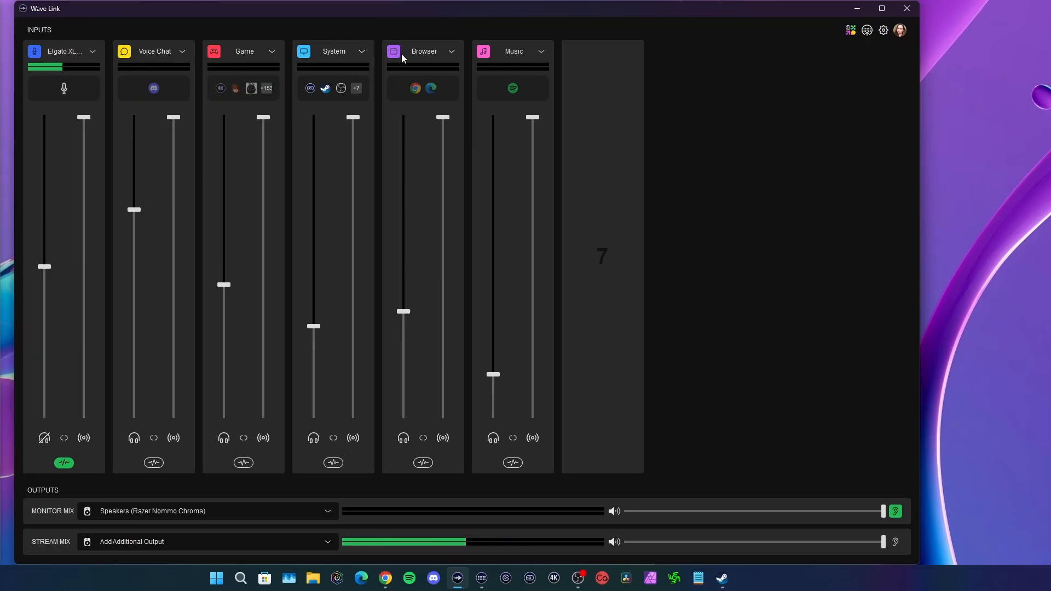
Step: Return to Stream Deck and assign a Wave Link Input action to the fourth key, with type Add, input Browser and a color icon
{"action": "left_click", "coordinate": [482, 578]}
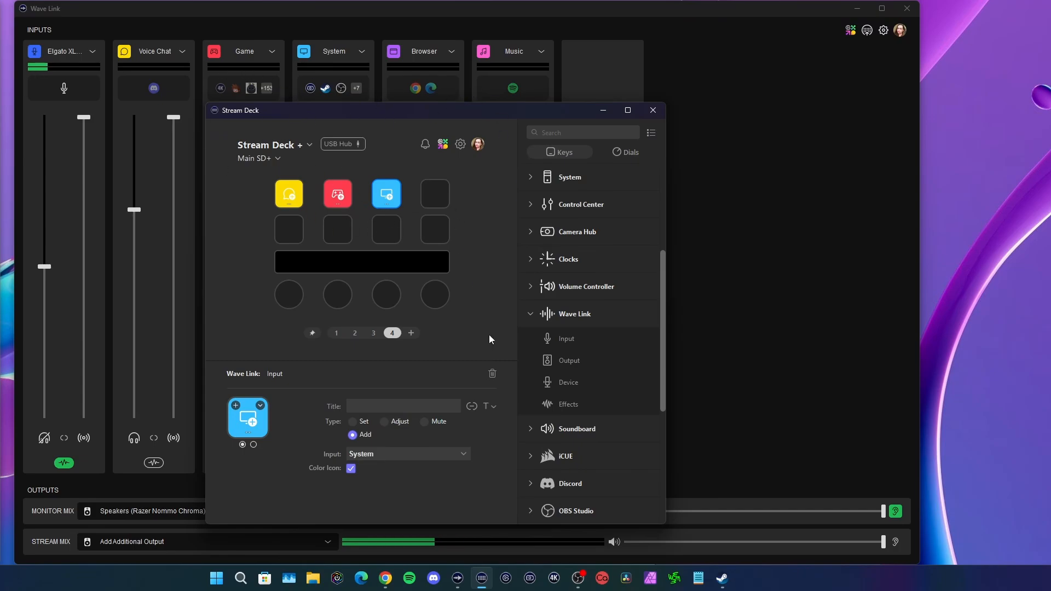
{"action": "left_click_drag", "start_coordinate": [552, 339], "coordinate": [437, 196]}
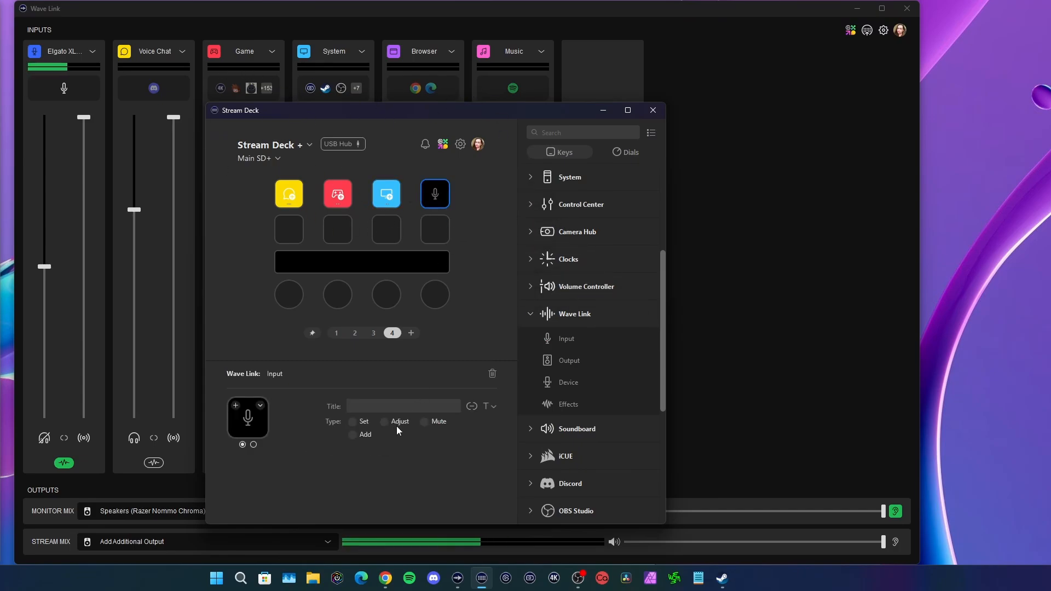
{"action": "left_click", "coordinate": [353, 437]}
{"action": "left_click", "coordinate": [382, 459]}
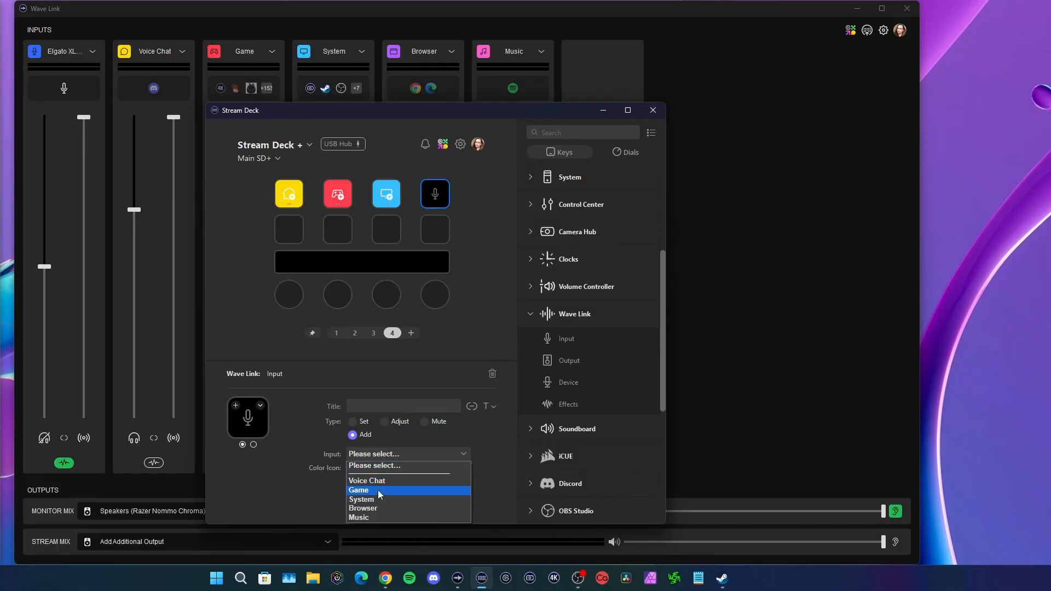
{"action": "left_click", "coordinate": [378, 508]}
{"action": "left_click", "coordinate": [351, 469]}
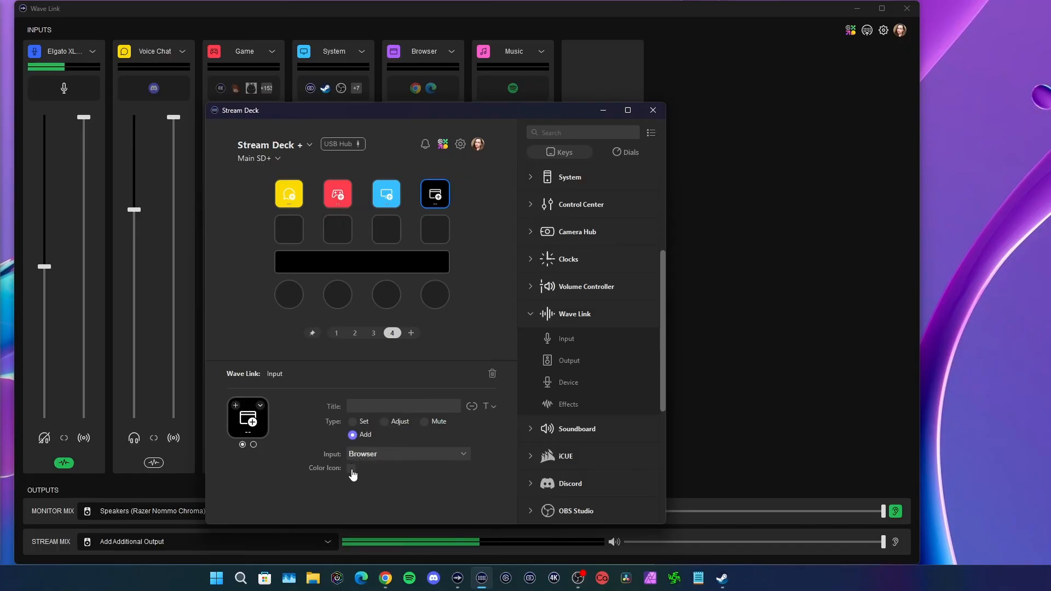
Step: Assign a Wave Link Input action to the first key of the second row, with type Add, input Music and a color icon
{"action": "left_click_drag", "start_coordinate": [548, 339], "coordinate": [289, 229]}
{"action": "left_click", "coordinate": [359, 437]}
{"action": "left_click", "coordinate": [367, 454]}
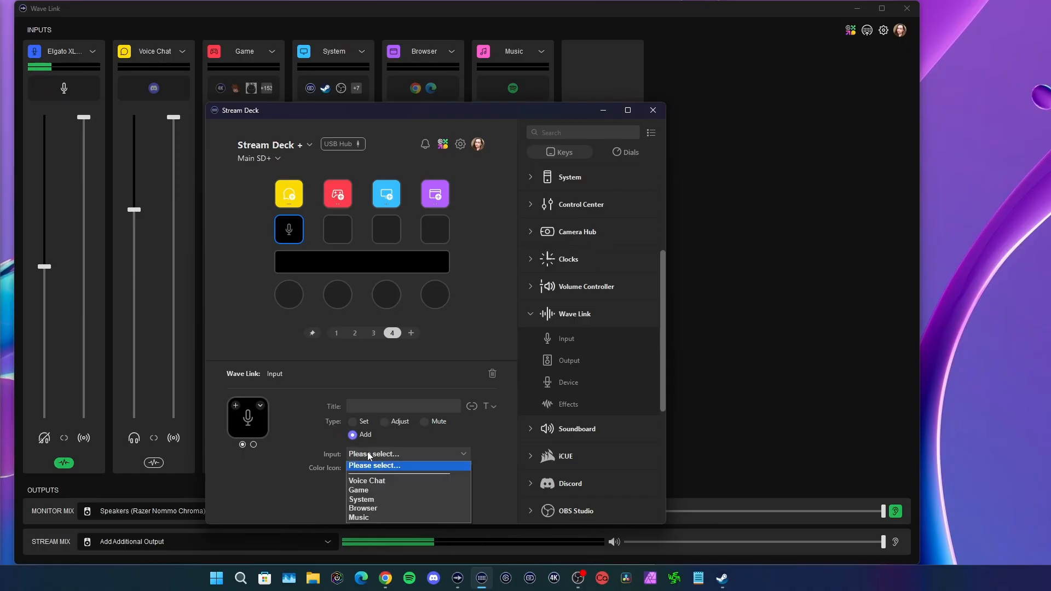
{"action": "left_click", "coordinate": [364, 517]}
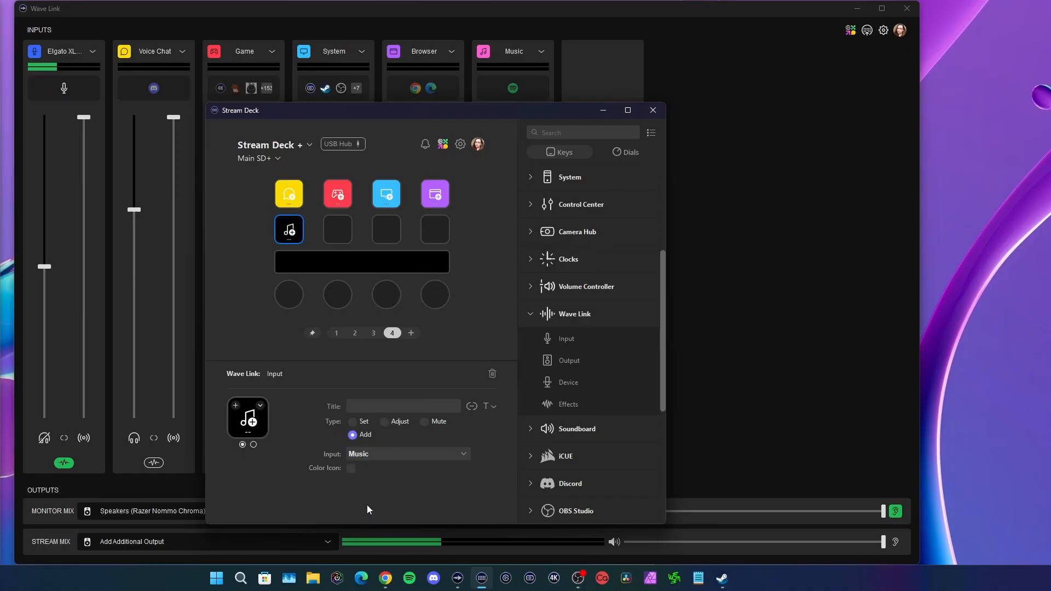
{"action": "left_click", "coordinate": [351, 469]}
Step: Minimize Wave Link and launch FINAL FANTASY VI from the recent games in the Steam library
{"action": "left_click", "coordinate": [293, 294]}
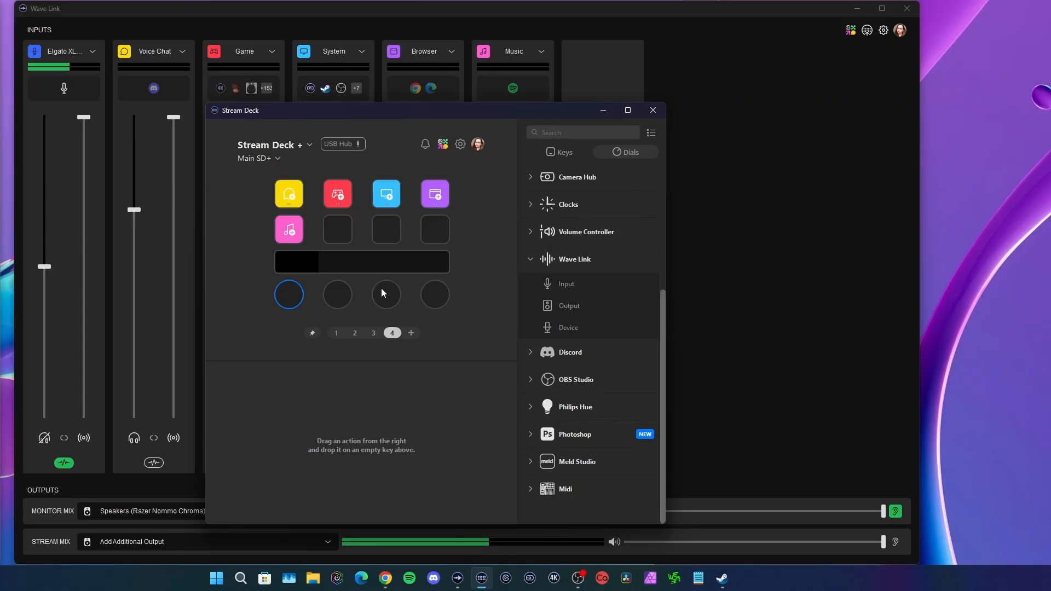
{"action": "left_click", "coordinate": [338, 194]}
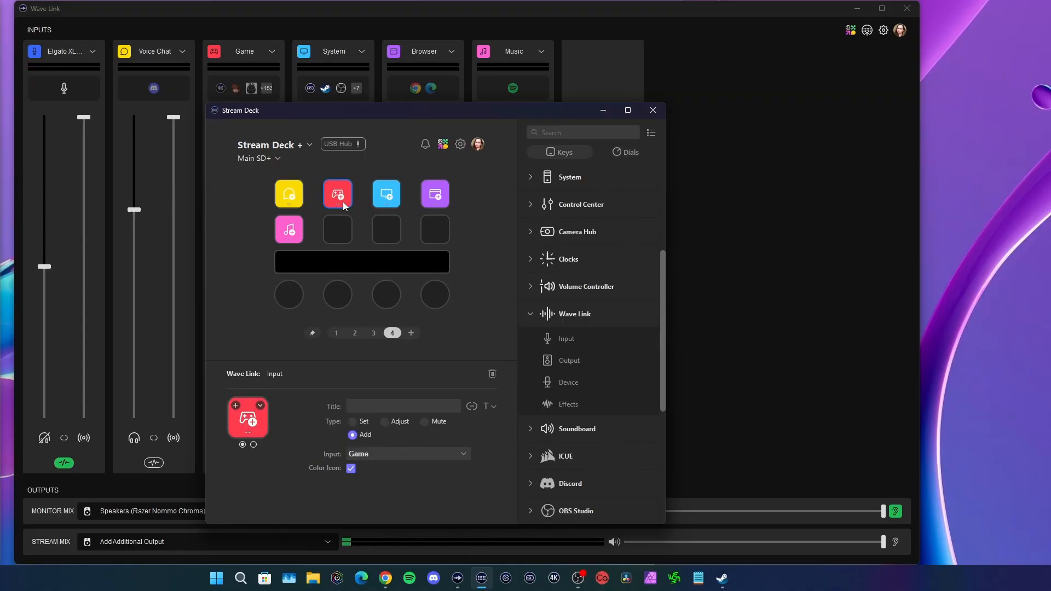
{"action": "left_click", "coordinate": [858, 8]}
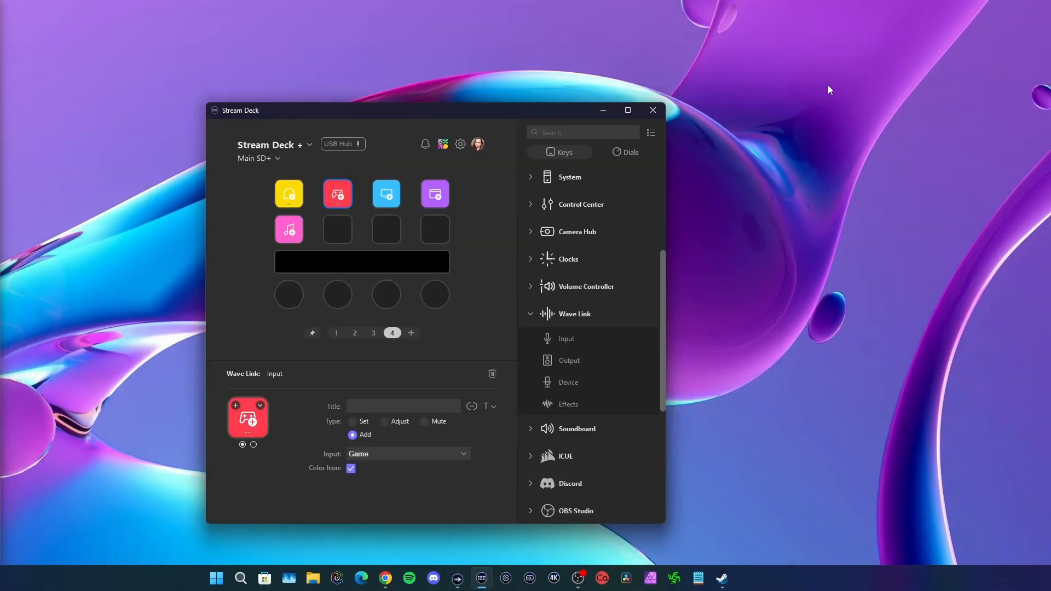
{"action": "left_click", "coordinate": [722, 578]}
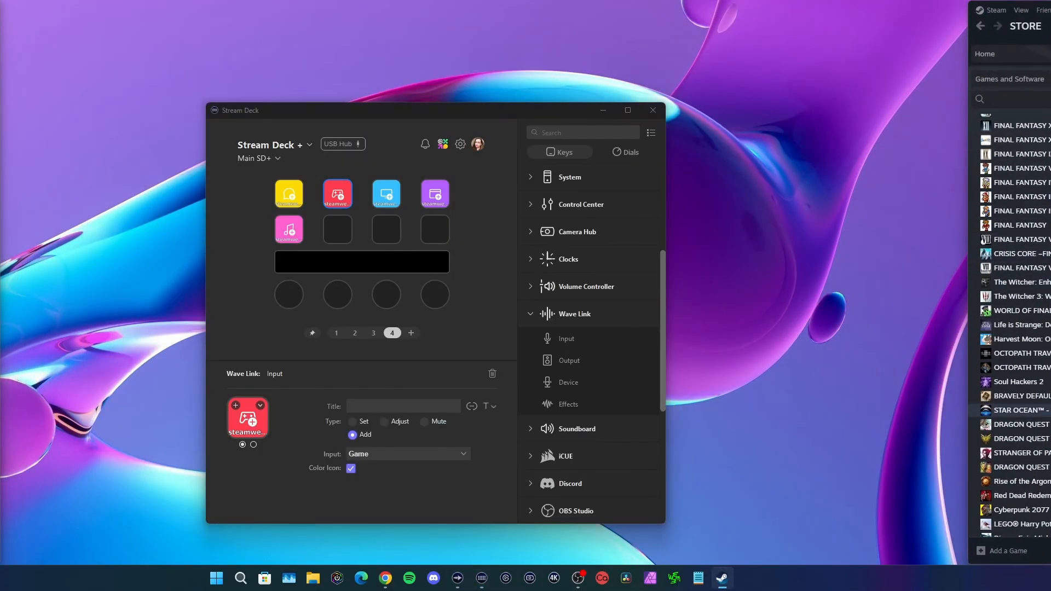
{"action": "scroll", "coordinate": [1016, 329], "scroll_direction": "up", "scroll_amount": 10}
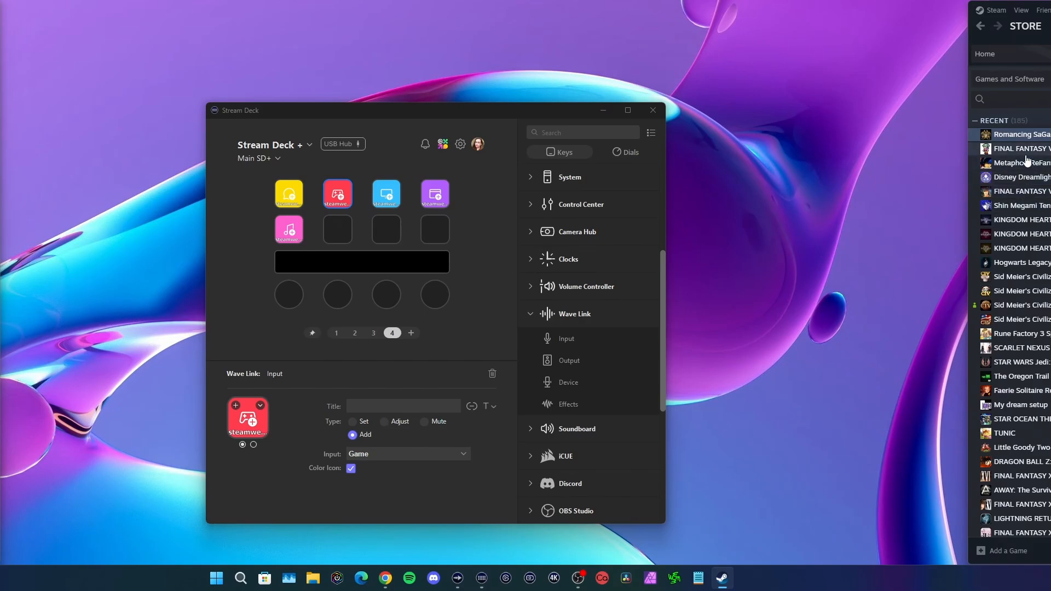
{"action": "left_click", "coordinate": [1026, 155]}
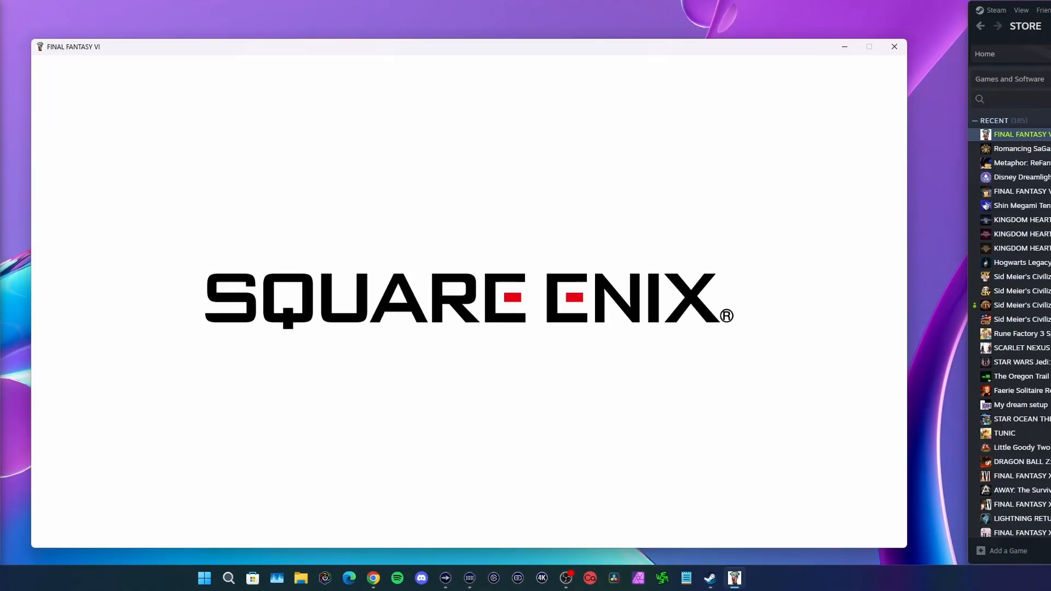
Step: Switch to Stream Deck and Wave Link, moving the game window aside to check the apps in the Game channel
{"action": "left_click", "coordinate": [470, 578]}
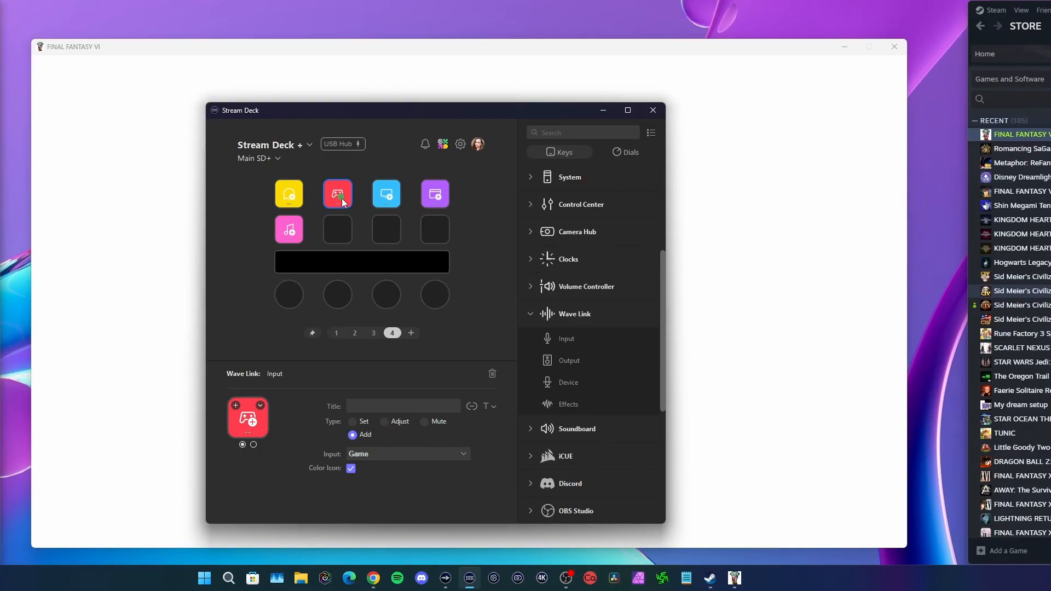
{"action": "left_click", "coordinate": [446, 579]}
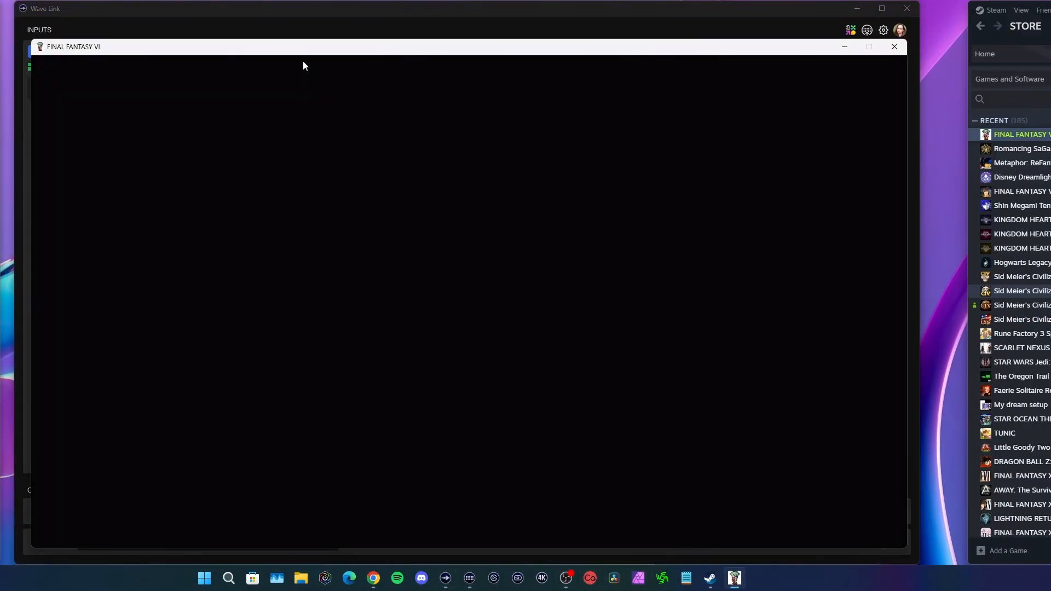
{"action": "left_click_drag", "start_coordinate": [303, 50], "coordinate": [305, 137]}
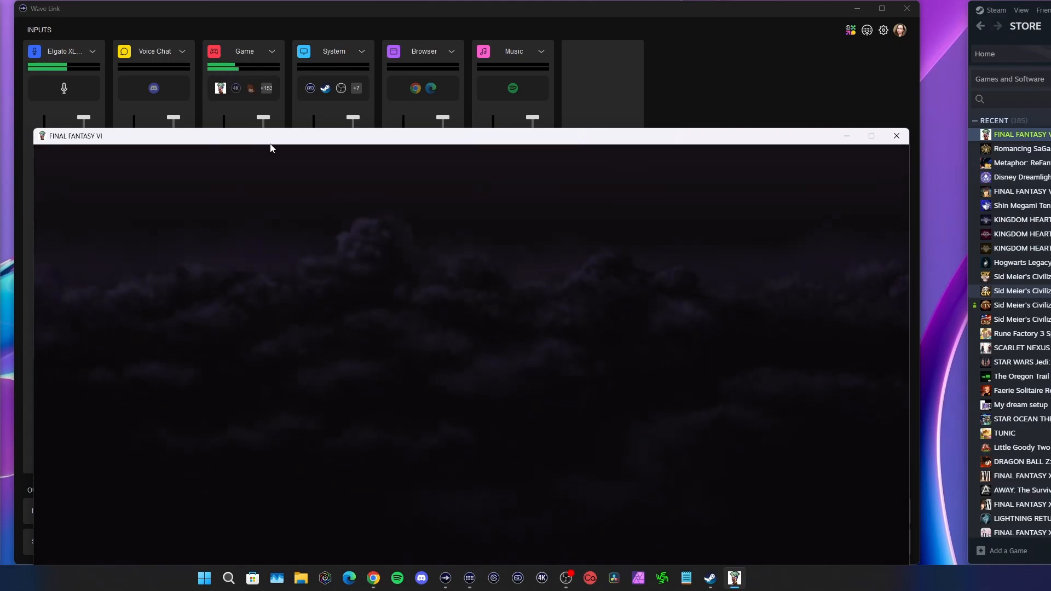
{"action": "left_click_drag", "start_coordinate": [296, 138], "coordinate": [293, 58]}
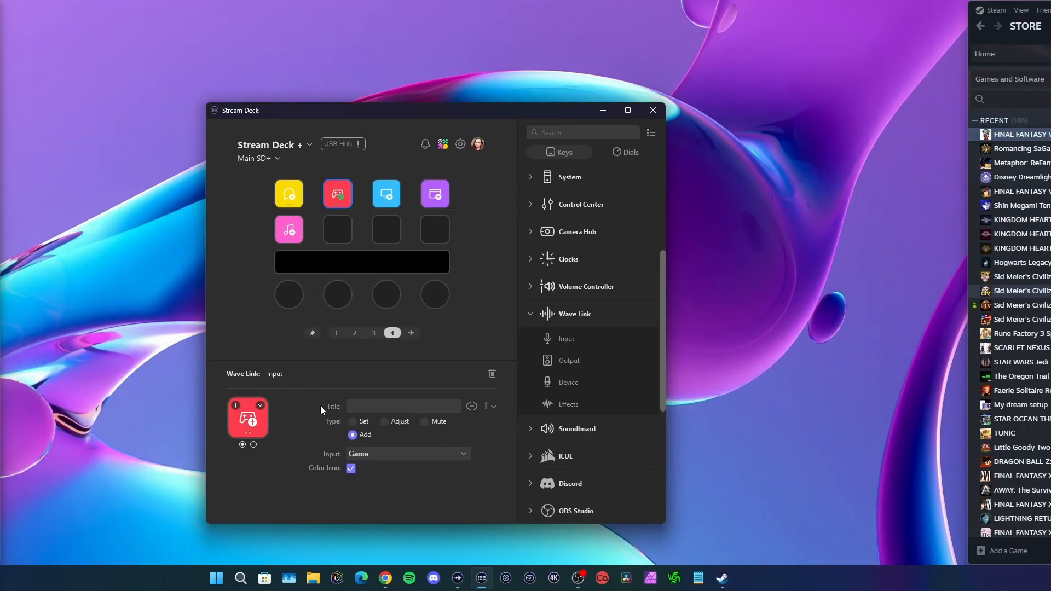
Step: View the Wave Link mixer channels, minimize Wave Link and return to Stream Deck with no key selected
{"action": "left_click", "coordinate": [459, 583]}
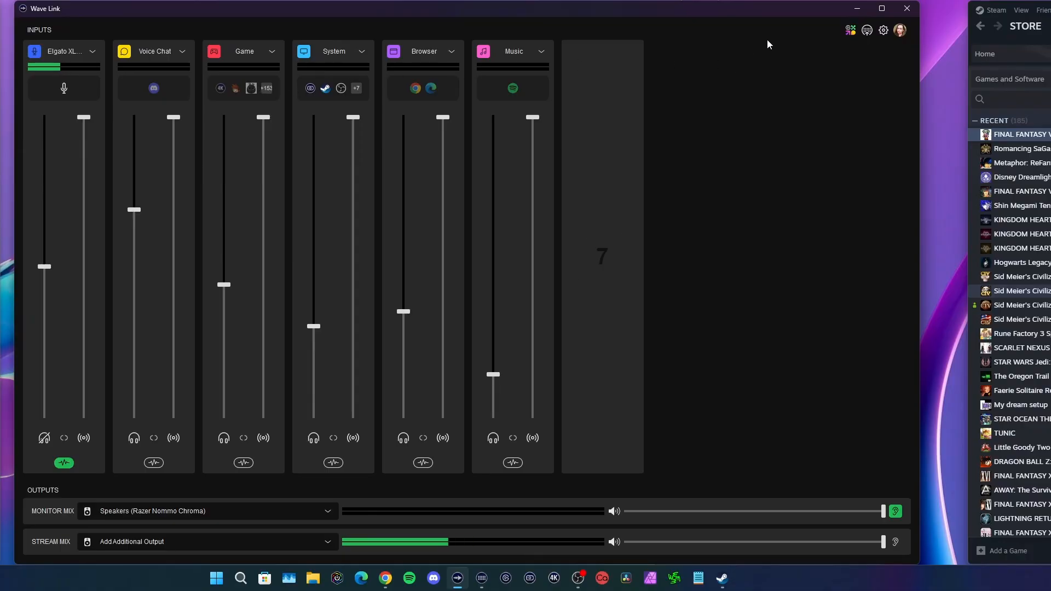
{"action": "left_click", "coordinate": [858, 8]}
{"action": "left_click", "coordinate": [475, 319]}
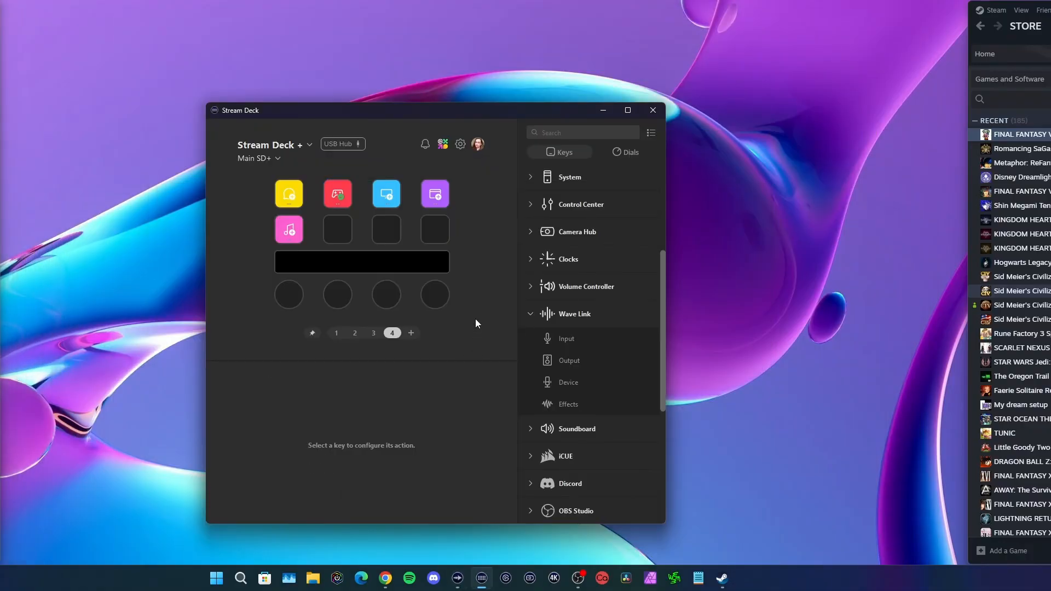
Step: Find the Action Wheel among the Stream Deck dial actions, assign it to the first dial and return to the device overview
{"action": "left_click", "coordinate": [532, 179]}
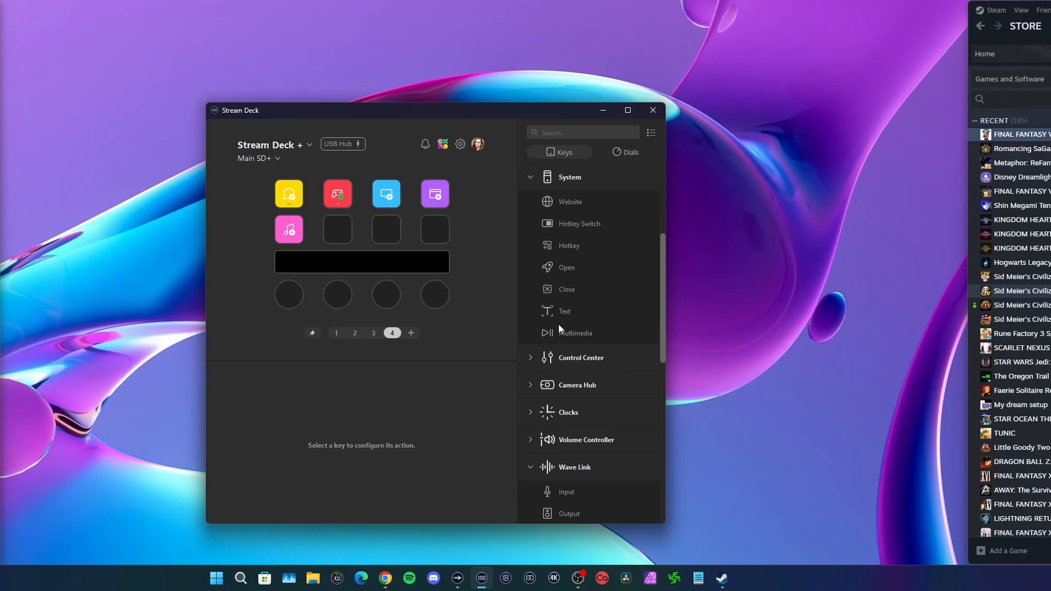
{"action": "scroll", "coordinate": [558, 324], "scroll_direction": "up", "scroll_amount": 3}
{"action": "scroll", "coordinate": [562, 349], "scroll_direction": "down", "scroll_amount": 10}
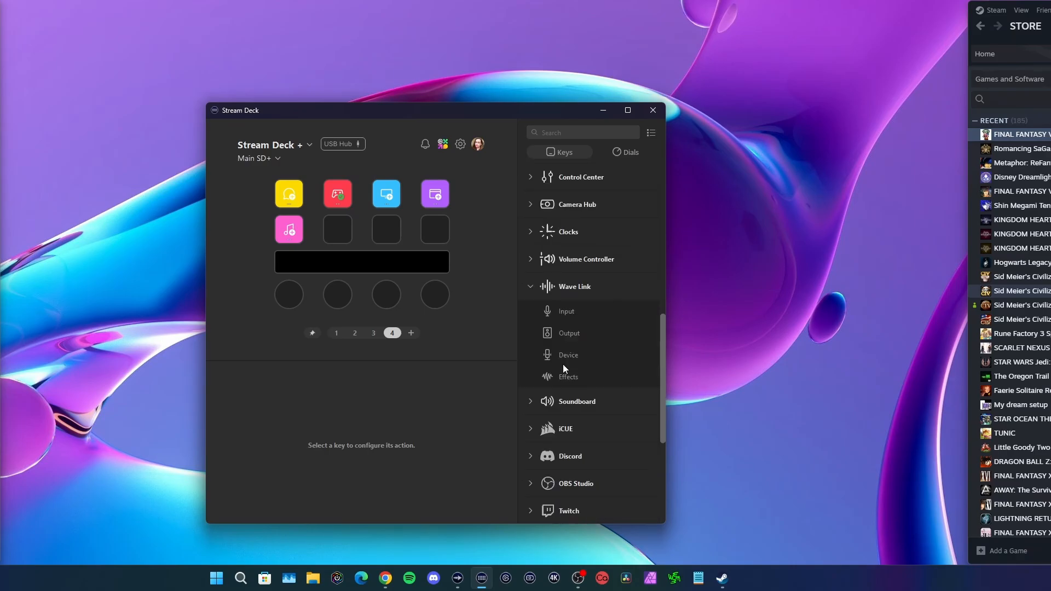
{"action": "scroll", "coordinate": [563, 364], "scroll_direction": "up", "scroll_amount": 10}
{"action": "left_click", "coordinate": [530, 233]}
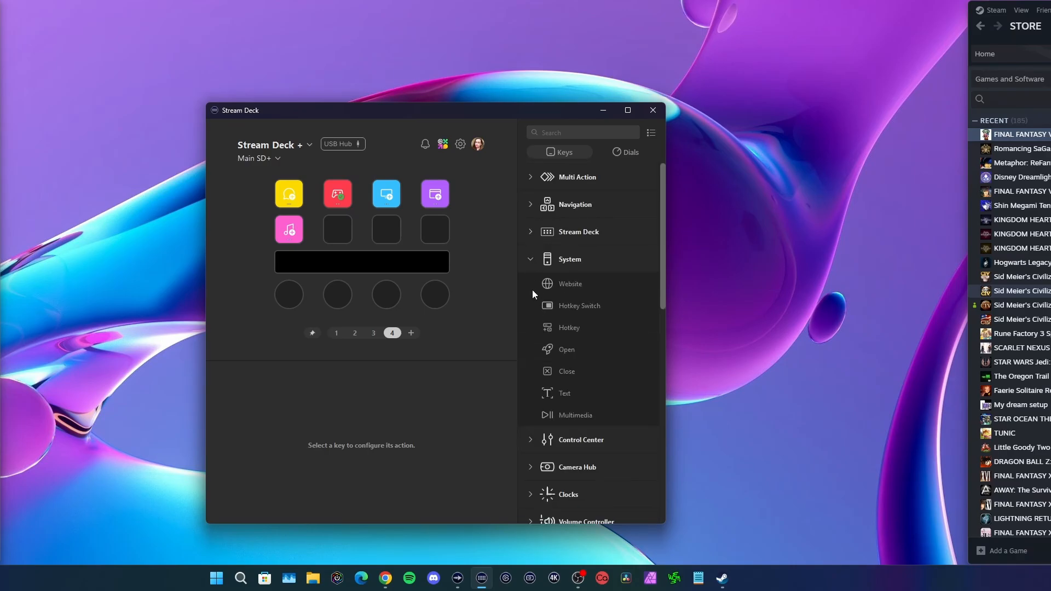
{"action": "left_click", "coordinate": [531, 259]}
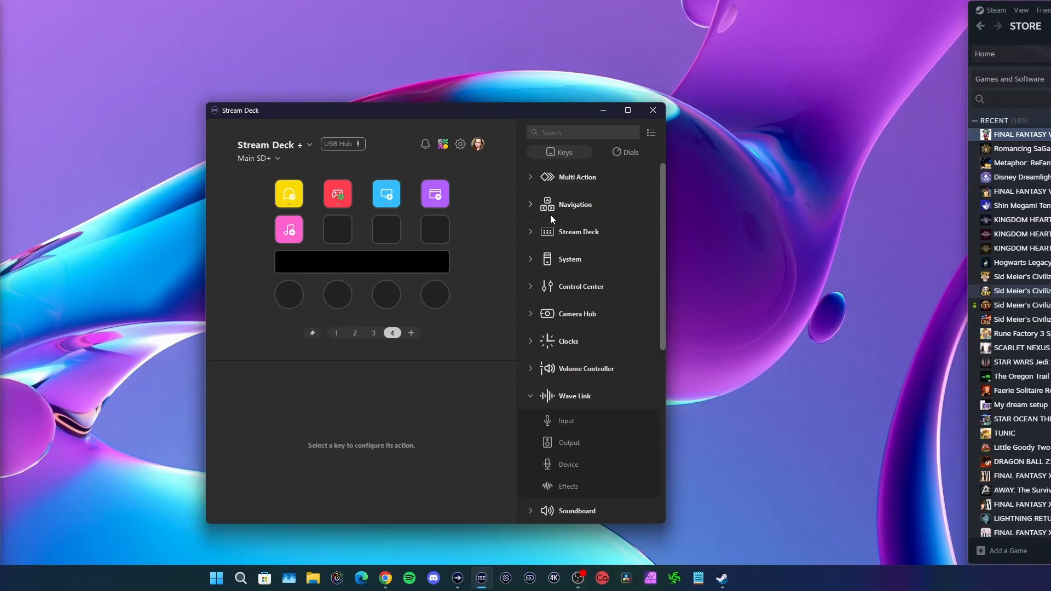
{"action": "left_click", "coordinate": [624, 155]}
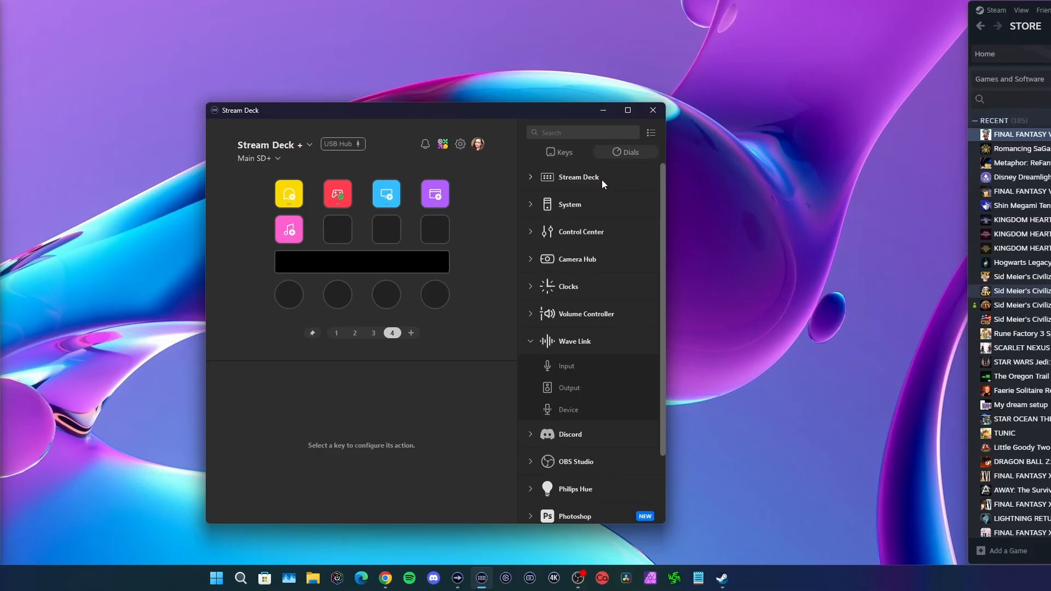
{"action": "left_click", "coordinate": [530, 177]}
{"action": "left_click_drag", "start_coordinate": [548, 221], "coordinate": [289, 294]}
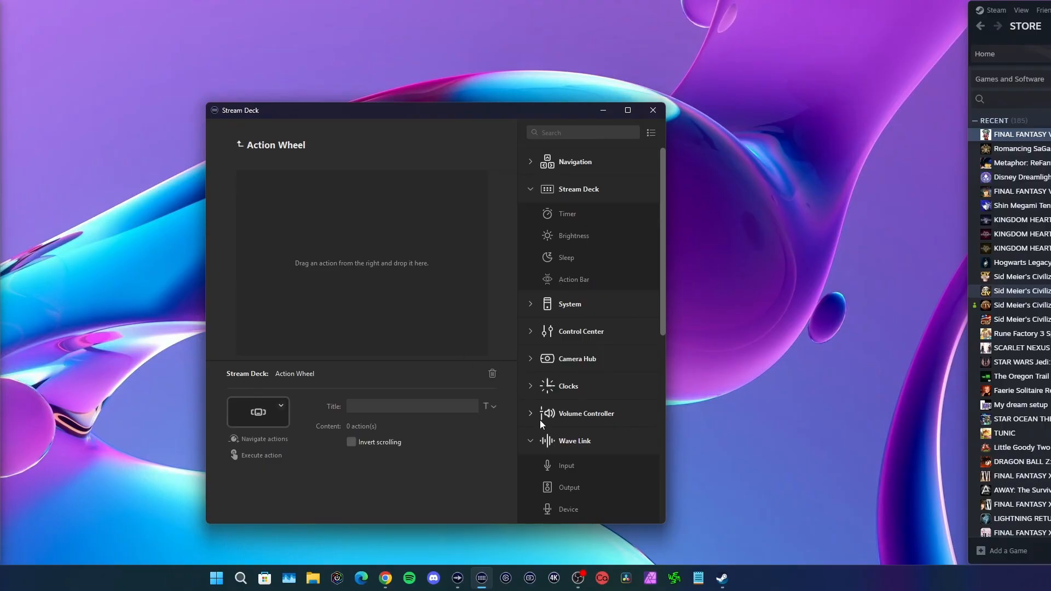
{"action": "scroll", "coordinate": [540, 420], "scroll_direction": "down", "scroll_amount": 3}
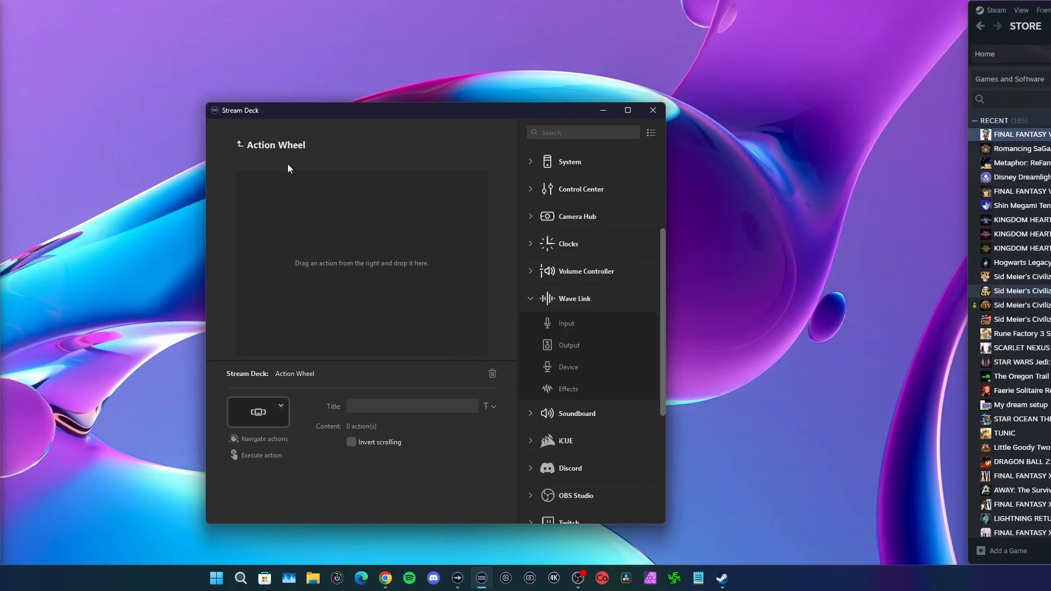
{"action": "left_click", "coordinate": [263, 148]}
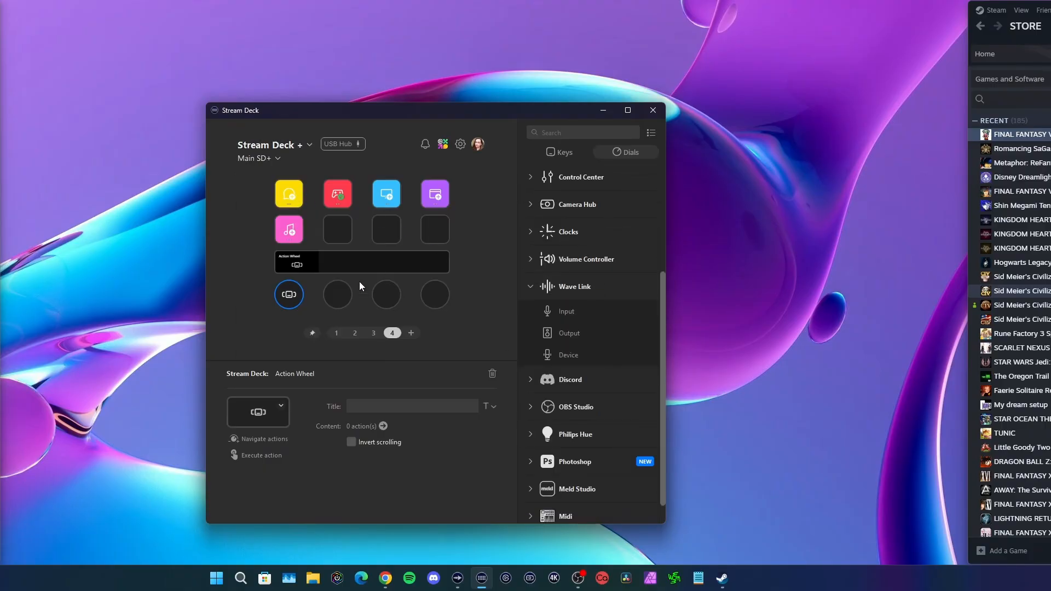
Step: Open the first dial's Action Wheel and add a Wave Link Input action with type Add, input Voice Chat and a color icon
{"action": "double_click", "coordinate": [290, 294]}
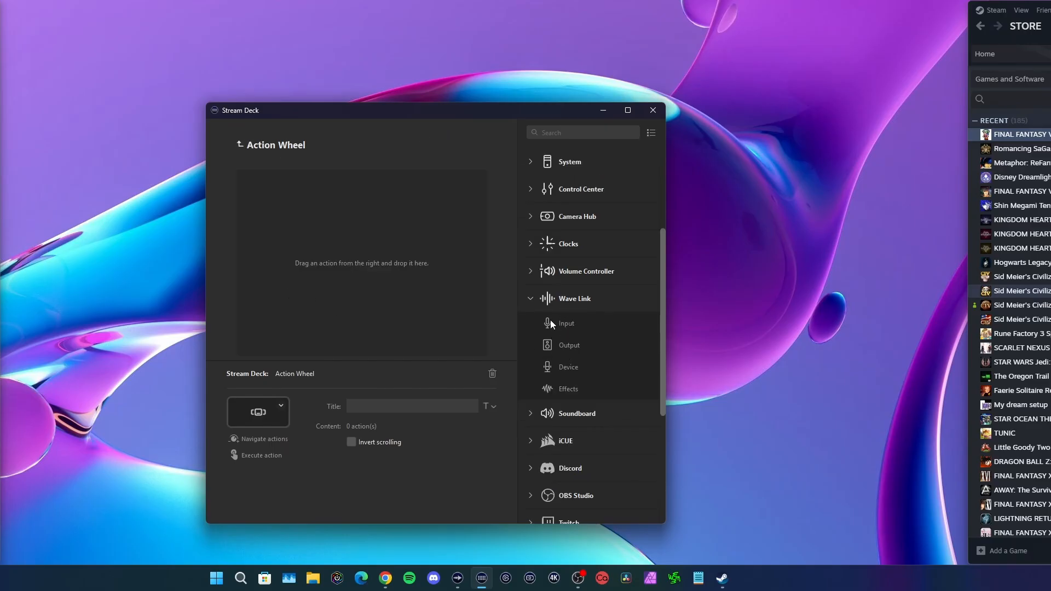
{"action": "left_click_drag", "start_coordinate": [548, 325], "coordinate": [369, 251]}
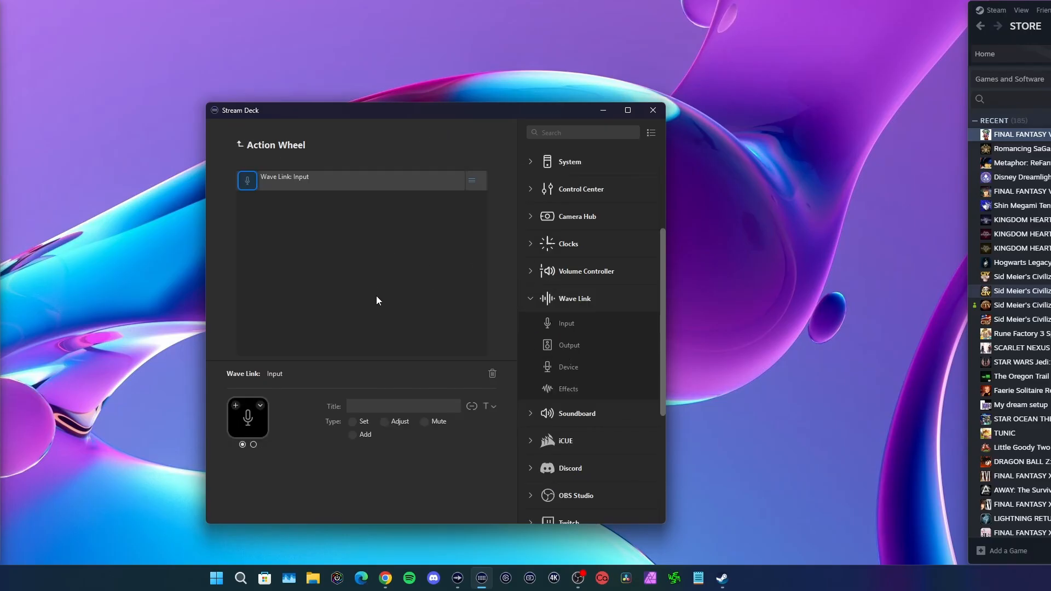
{"action": "left_click", "coordinate": [352, 436]}
{"action": "left_click", "coordinate": [367, 456]}
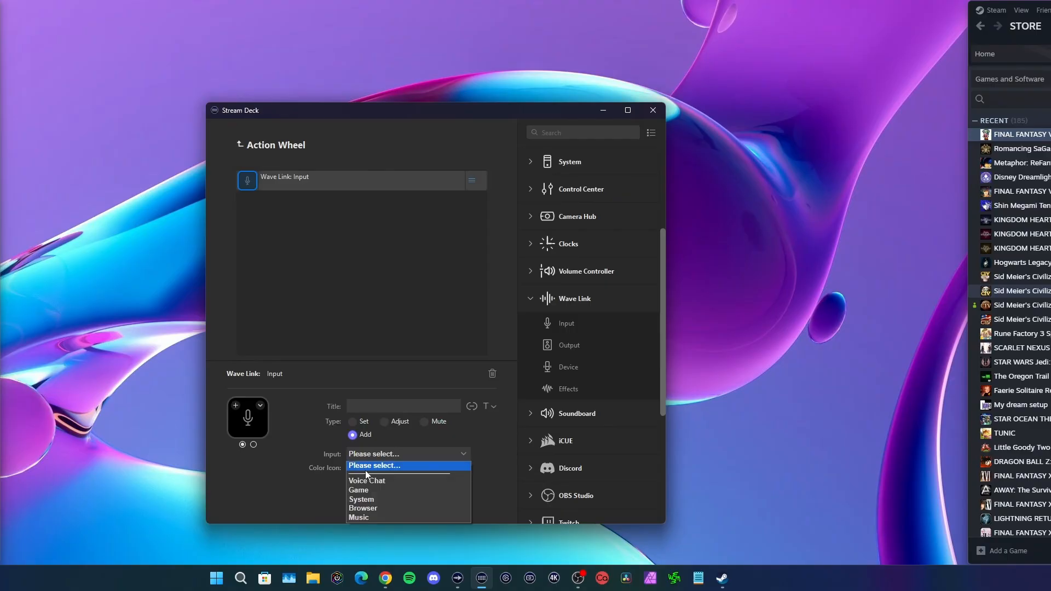
{"action": "left_click", "coordinate": [356, 478]}
{"action": "left_click", "coordinate": [353, 473]}
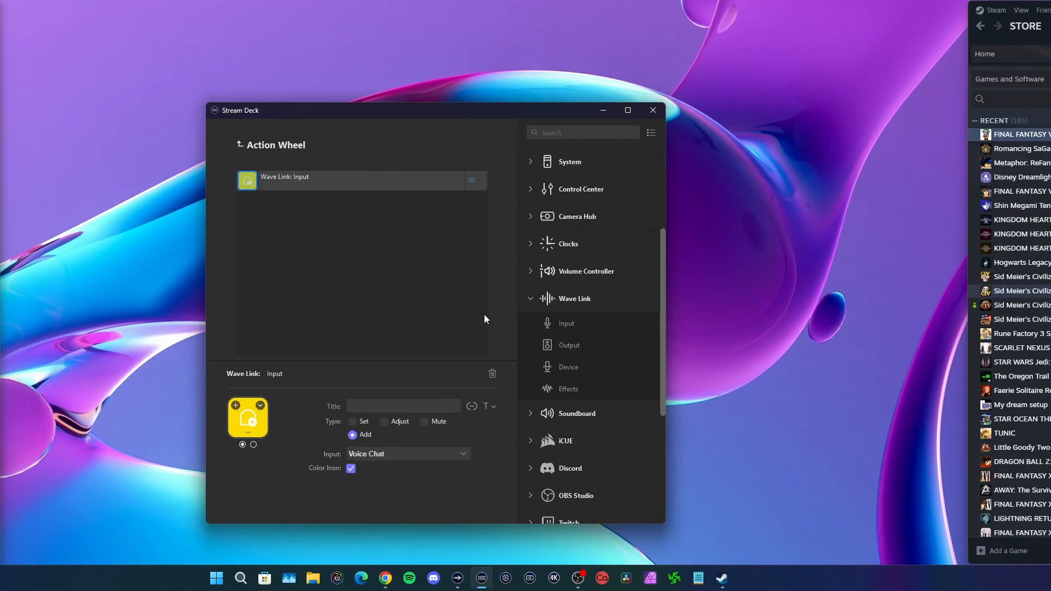
Step: Add a second Wave Link Input action to the Action Wheel, with type Add, input Game and a color icon
{"action": "left_click_drag", "start_coordinate": [552, 320], "coordinate": [320, 292]}
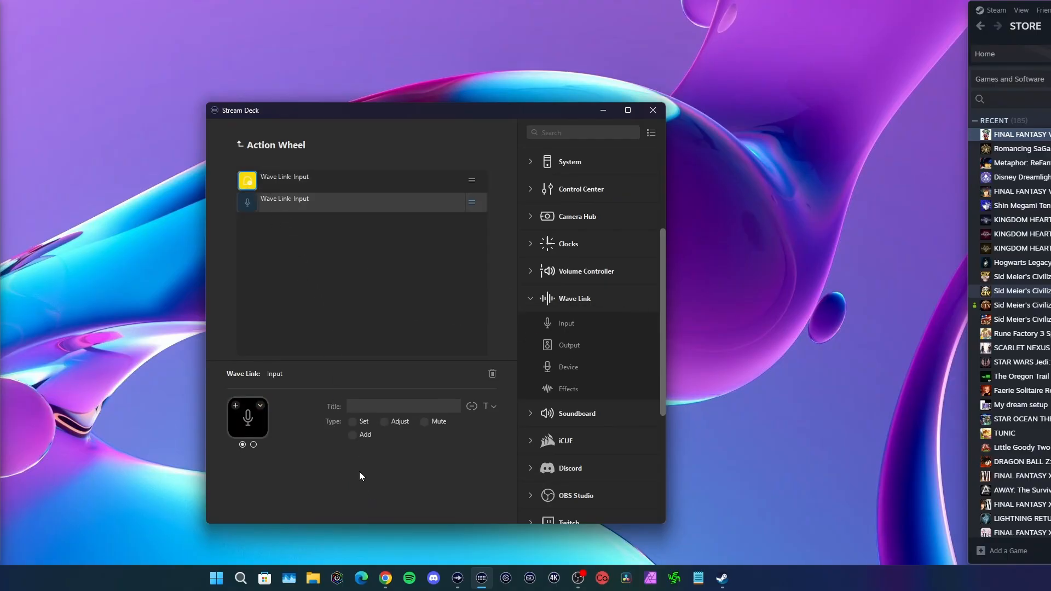
{"action": "left_click", "coordinate": [353, 436]}
{"action": "left_click", "coordinate": [366, 454]}
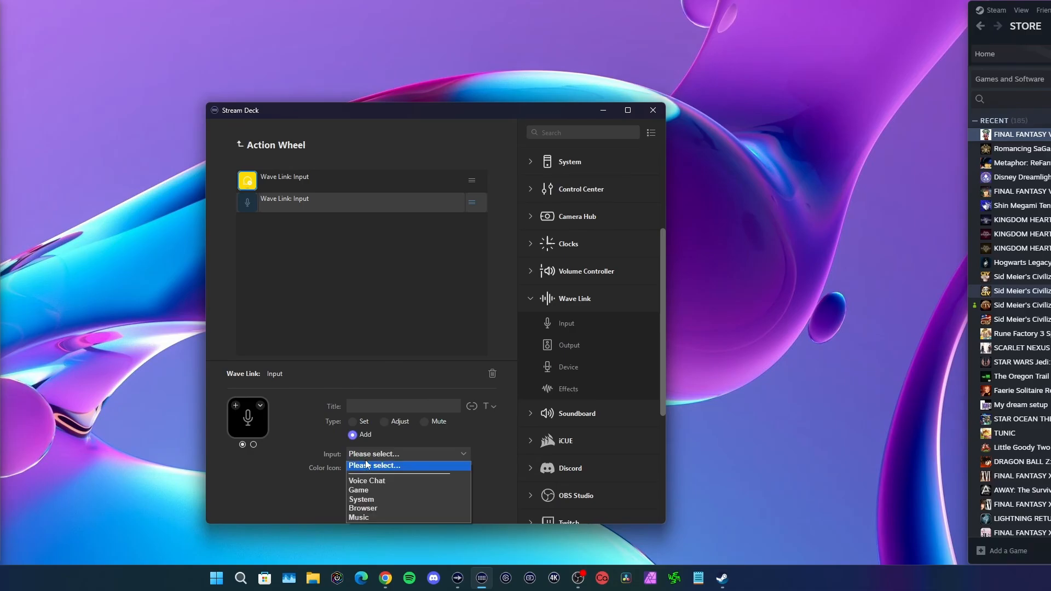
{"action": "left_click", "coordinate": [372, 492]}
{"action": "left_click", "coordinate": [351, 470]}
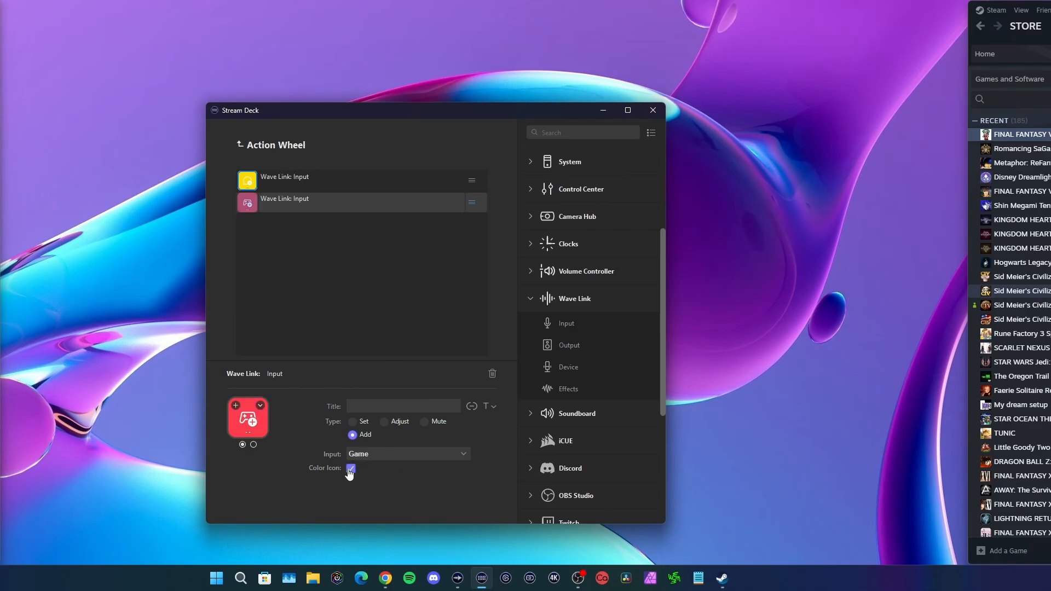
Step: Add a third Wave Link Input action to the Action Wheel, with type Add, input System and a color icon
{"action": "left_click_drag", "start_coordinate": [547, 326], "coordinate": [350, 348]}
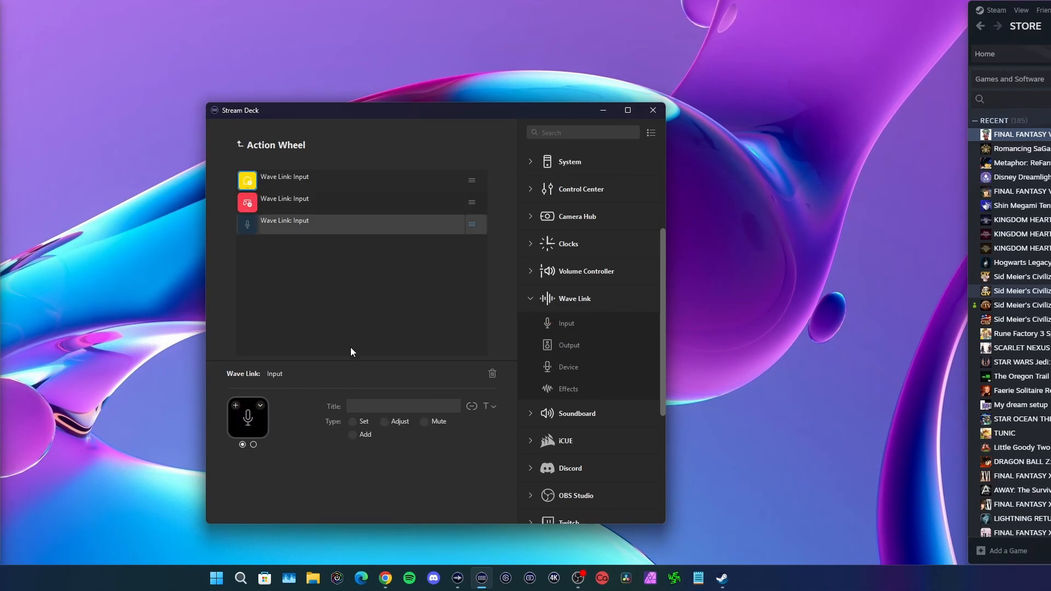
{"action": "left_click", "coordinate": [361, 435]}
{"action": "left_click", "coordinate": [379, 455]}
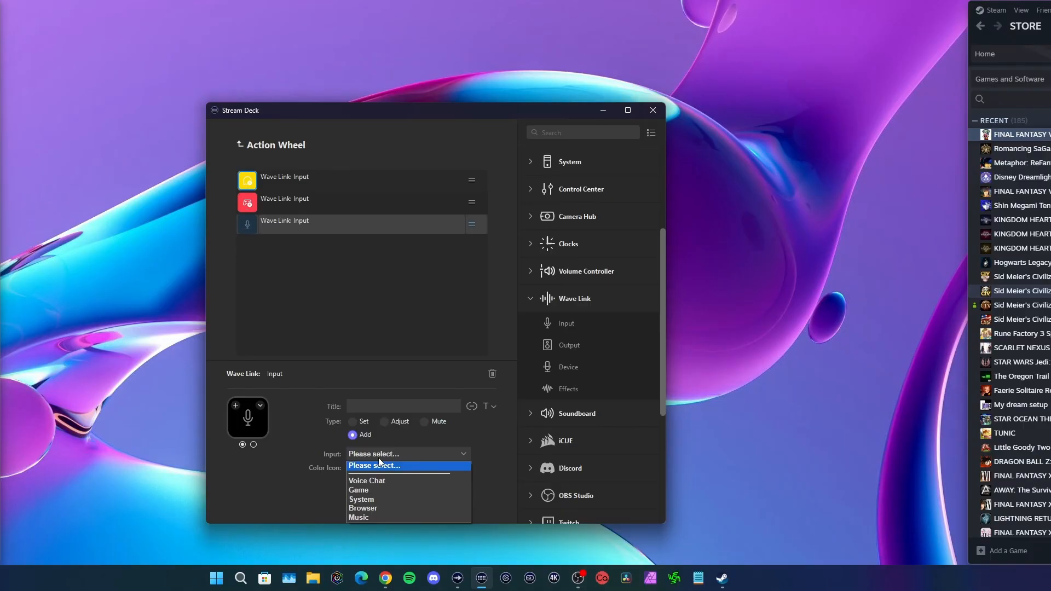
{"action": "left_click", "coordinate": [366, 500]}
{"action": "left_click", "coordinate": [351, 470]}
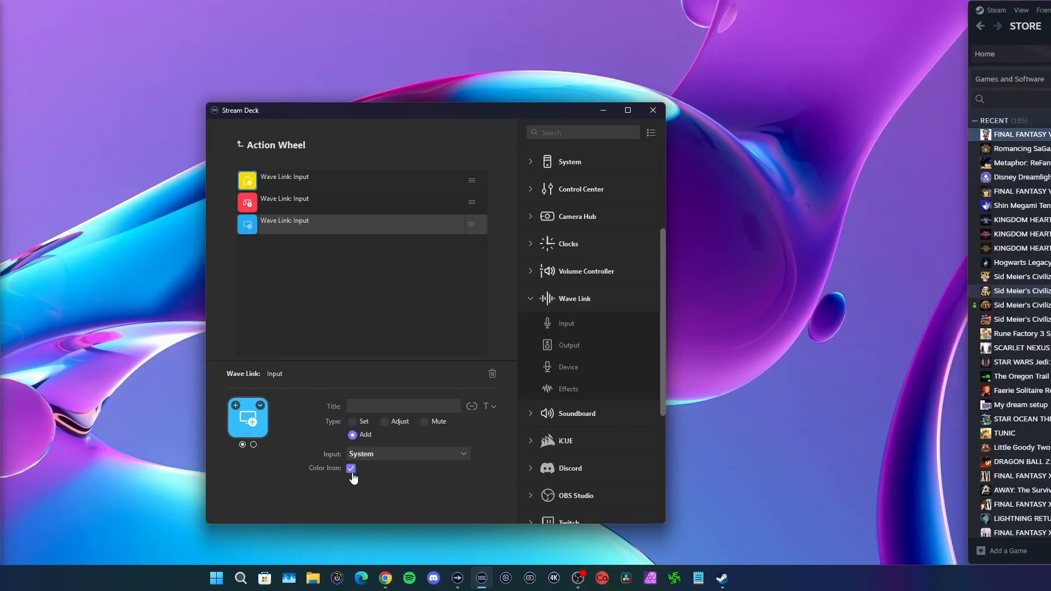
Step: Add a fourth Wave Link Input action to the Action Wheel, with type Add, input Browser and a color icon
{"action": "left_click_drag", "start_coordinate": [546, 323], "coordinate": [341, 318]}
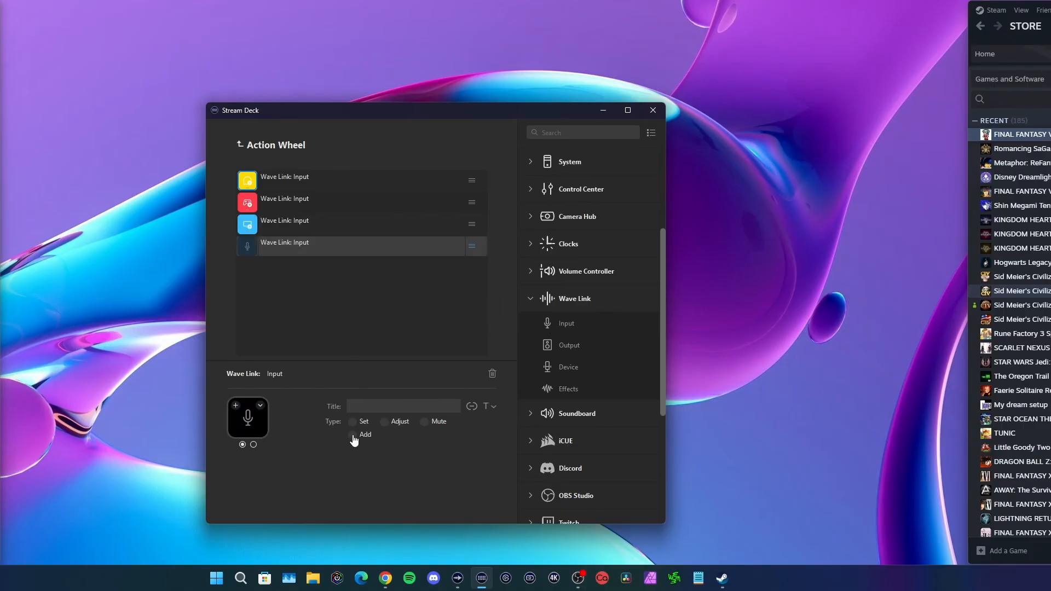
{"action": "left_click", "coordinate": [353, 437]}
{"action": "left_click", "coordinate": [374, 457]}
{"action": "left_click", "coordinate": [374, 509]}
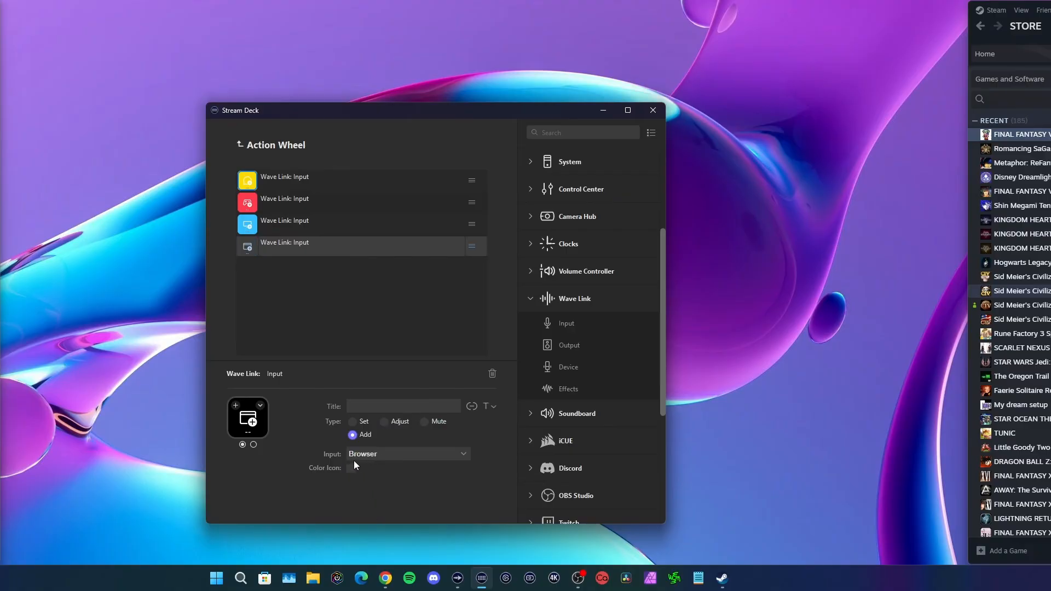
{"action": "left_click", "coordinate": [351, 470]}
Step: Add a fifth Wave Link Input action to the Action Wheel, with type Add, input Music and a color icon
{"action": "left_click_drag", "start_coordinate": [550, 327], "coordinate": [335, 320]}
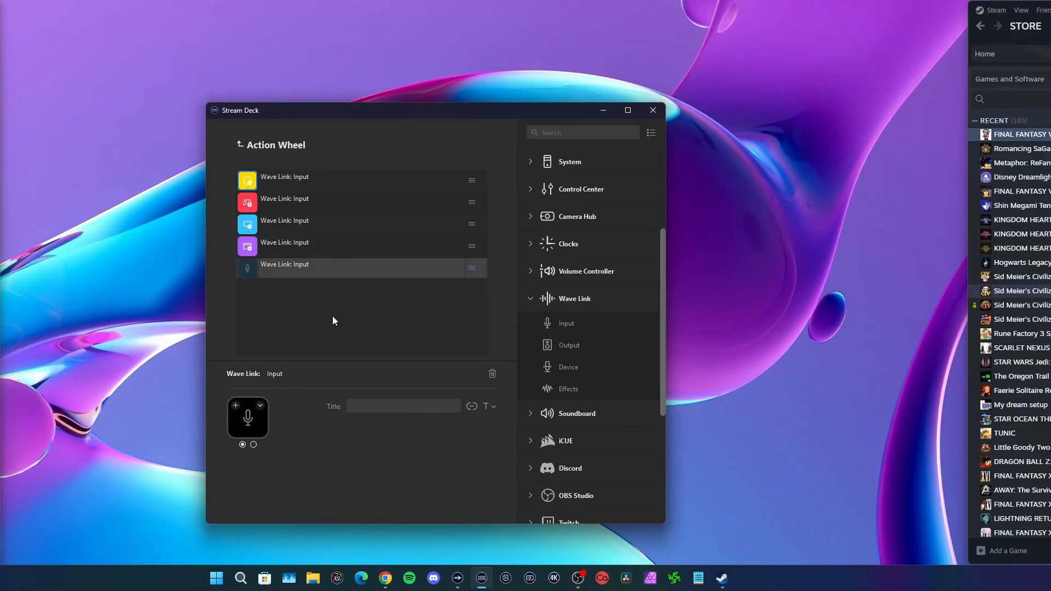
{"action": "left_click", "coordinate": [352, 435]}
{"action": "left_click", "coordinate": [364, 454]}
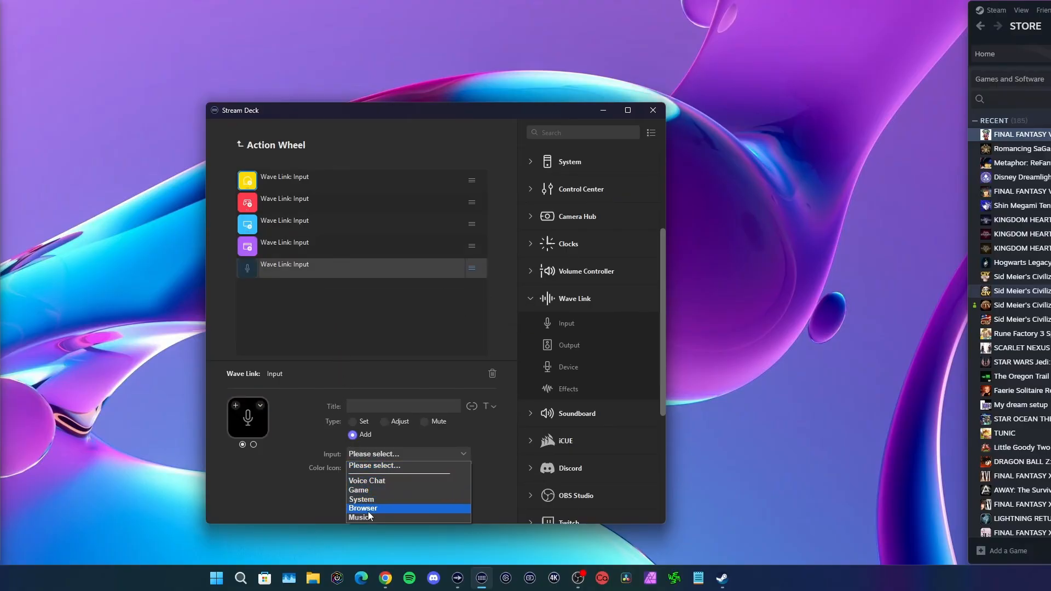
{"action": "left_click", "coordinate": [361, 511]}
{"action": "left_click", "coordinate": [351, 469]}
{"action": "left_click", "coordinate": [306, 332]}
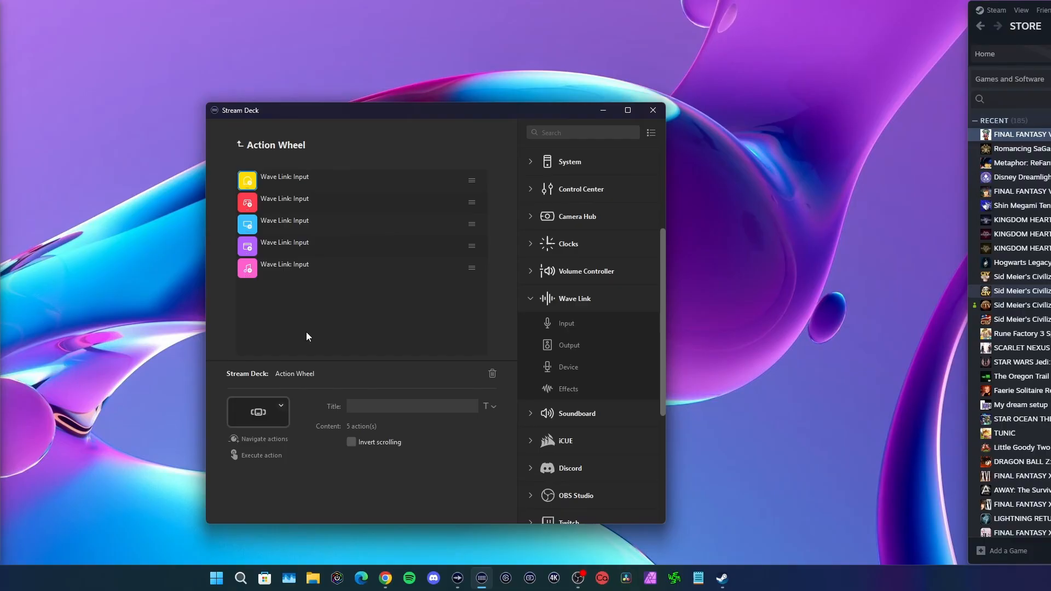
Step: Leave the Action Wheel's contents, move the Stream Deck window aside and launch Romancing SaGa 2 from the Steam library
{"action": "left_click", "coordinate": [241, 146]}
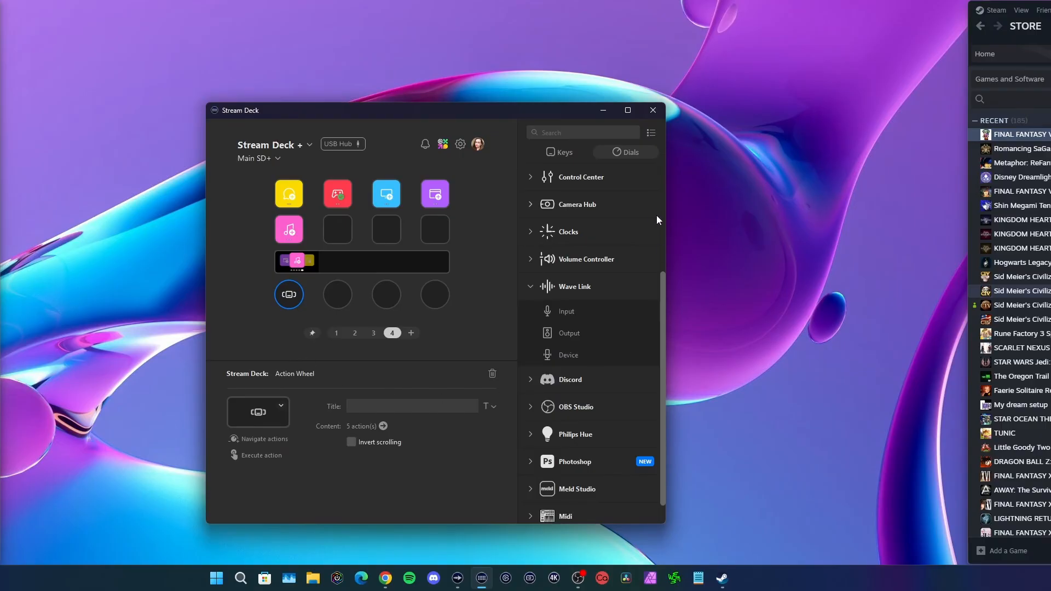
{"action": "left_click_drag", "start_coordinate": [511, 110], "coordinate": [1049, 181]}
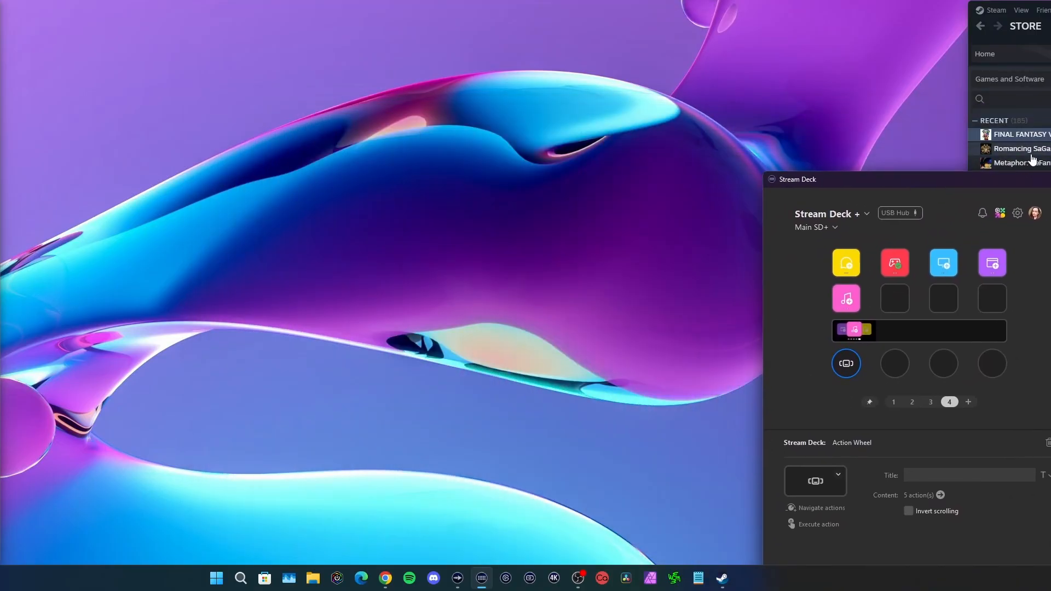
{"action": "left_click", "coordinate": [1032, 153]}
{"action": "left_click_drag", "start_coordinate": [892, 184], "coordinate": [750, 133]}
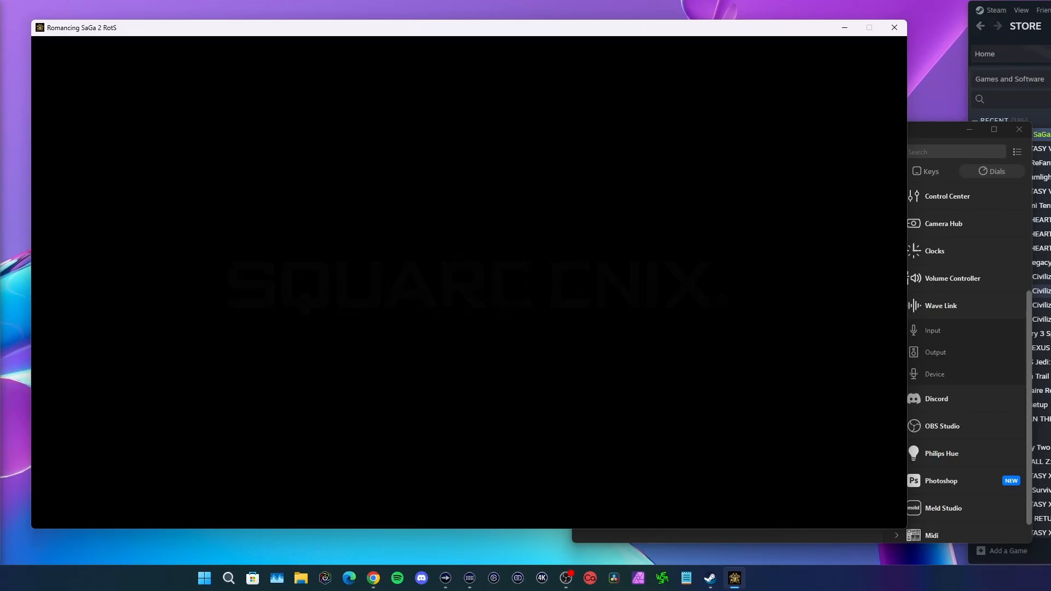
Step: Switch to Stream Deck, move its window beside the Romancing SaGa 2 window and make the game the active window
{"action": "key", "text": "alt+Tab"}
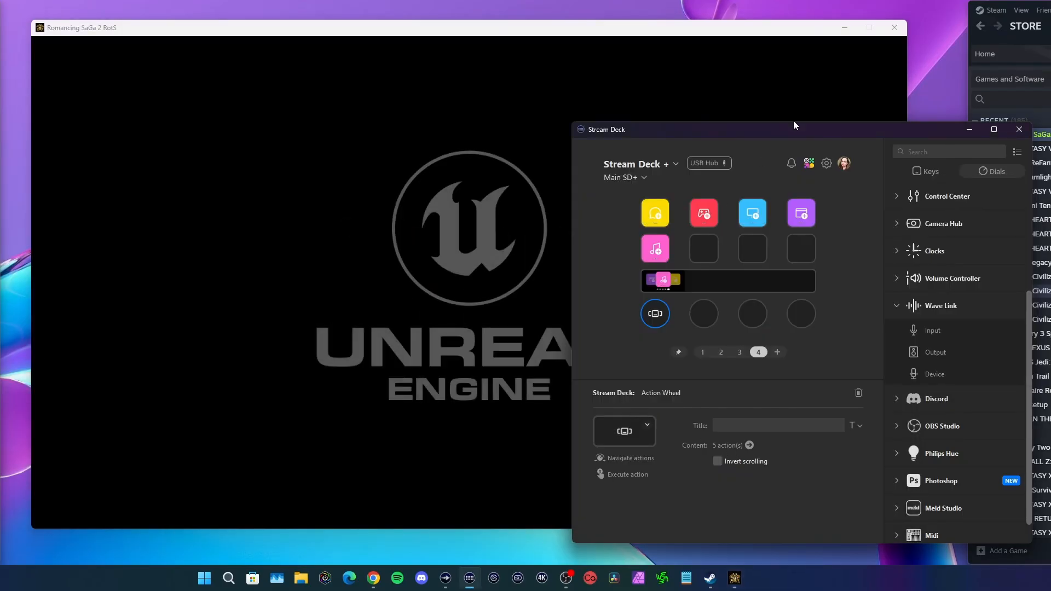
{"action": "left_click_drag", "start_coordinate": [780, 130], "coordinate": [859, 149]}
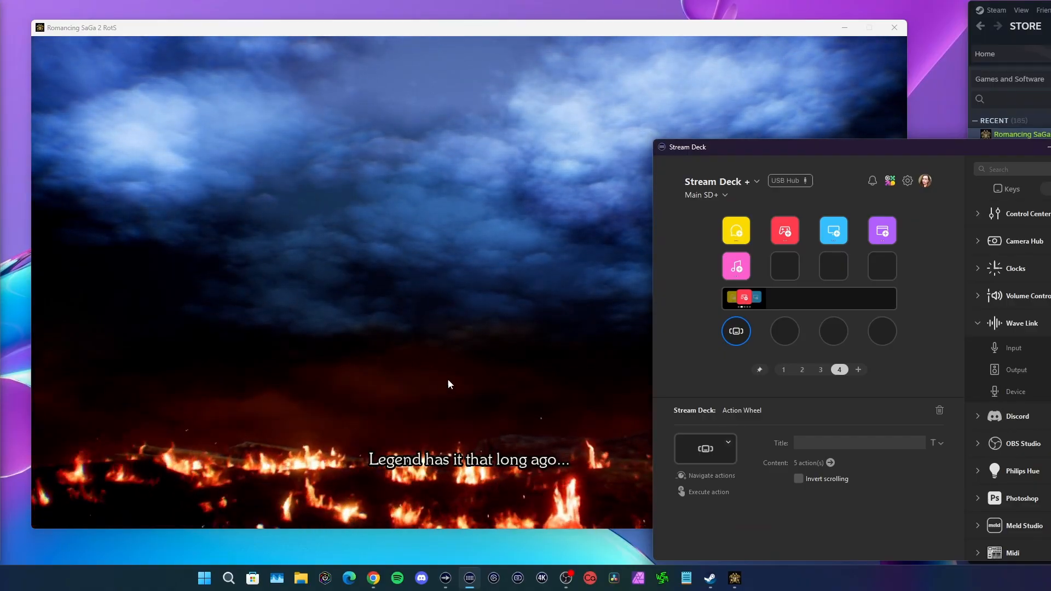
{"action": "left_click_drag", "start_coordinate": [803, 151], "coordinate": [1042, 144]}
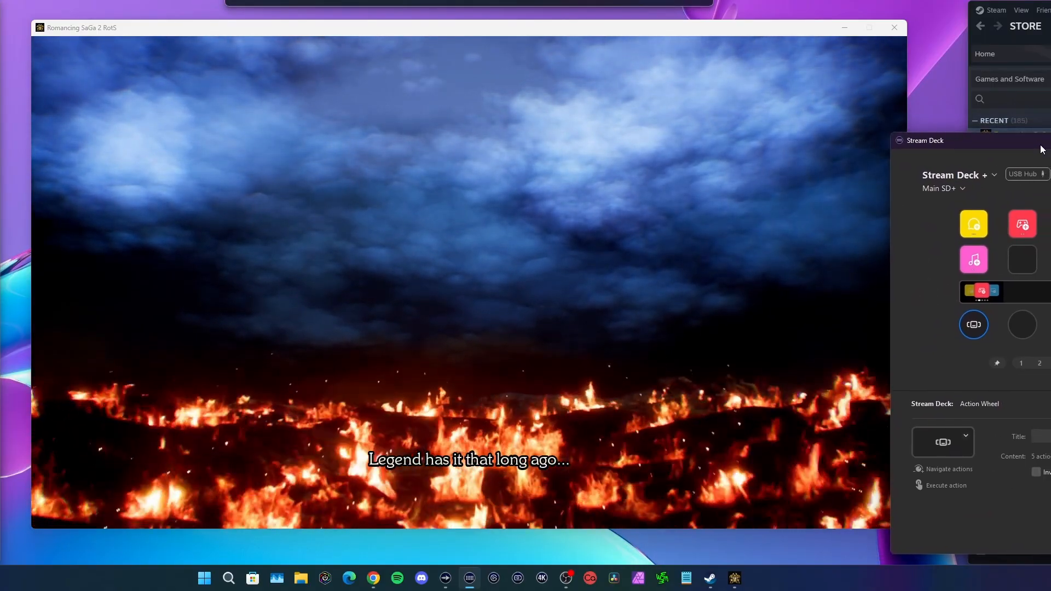
{"action": "left_click", "coordinate": [642, 306]}
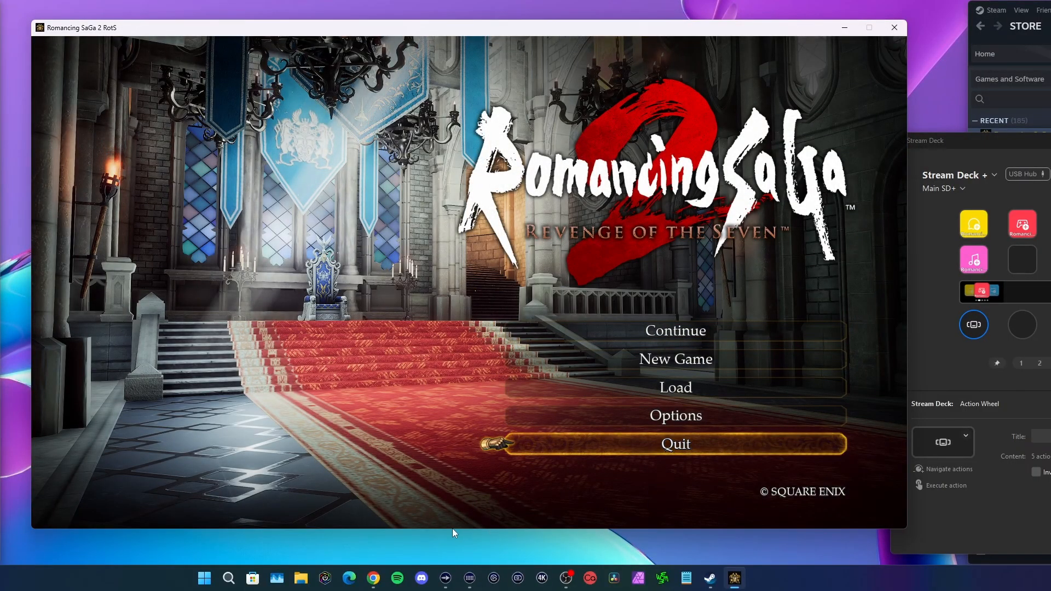
{"action": "key", "text": "alt+Tab"}
{"action": "left_click", "coordinate": [446, 578]}
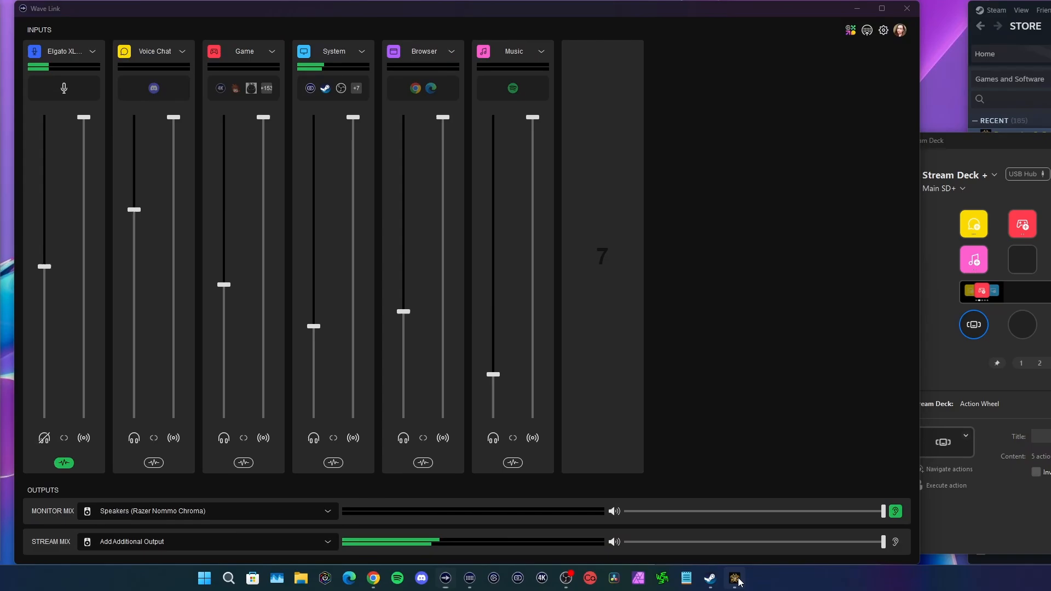
{"action": "left_click", "coordinate": [735, 578]}
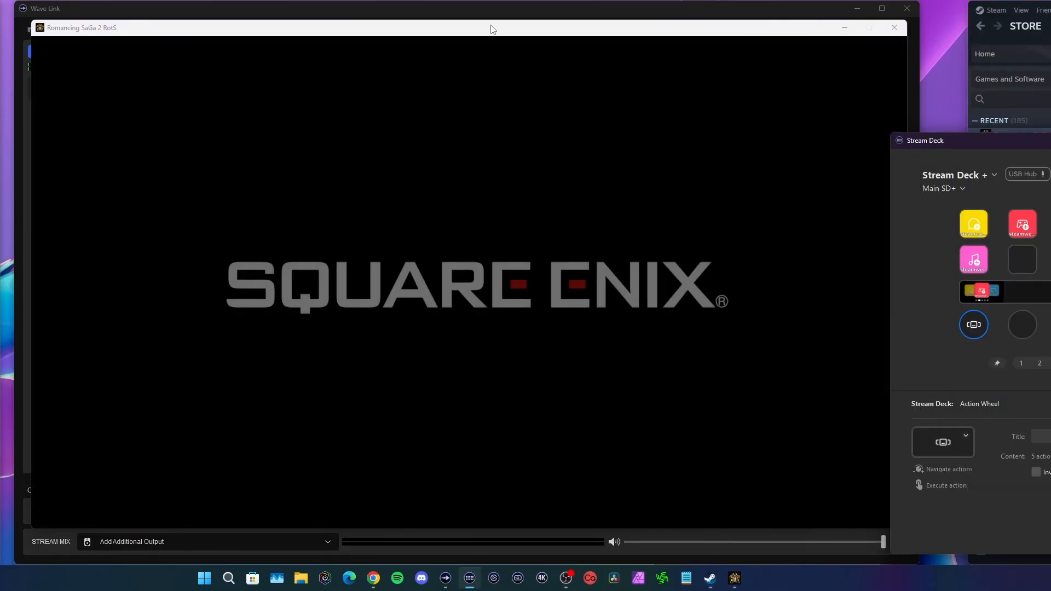
{"action": "left_click_drag", "start_coordinate": [492, 25], "coordinate": [472, 80]}
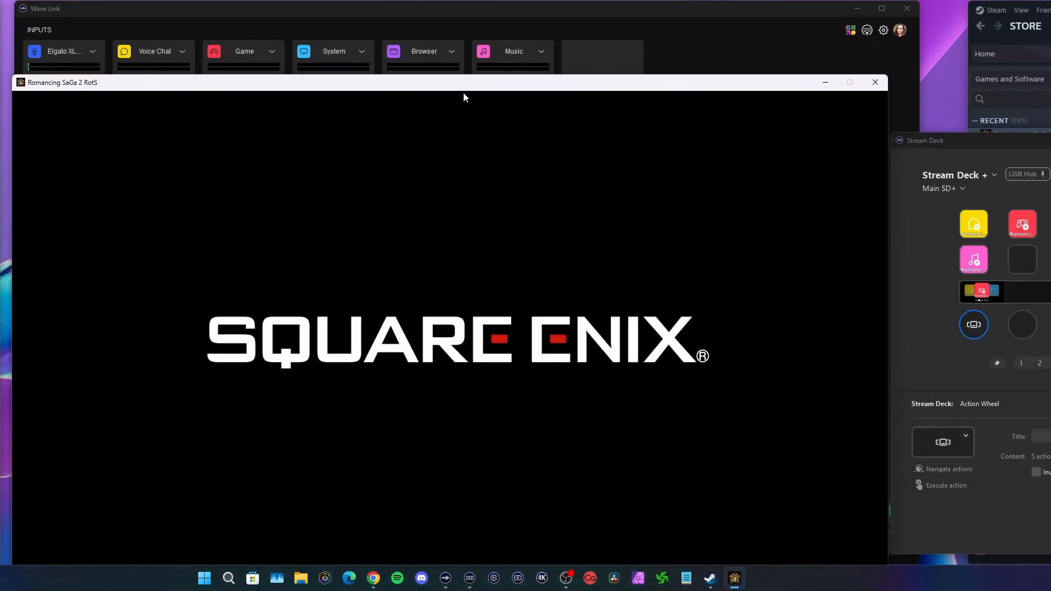